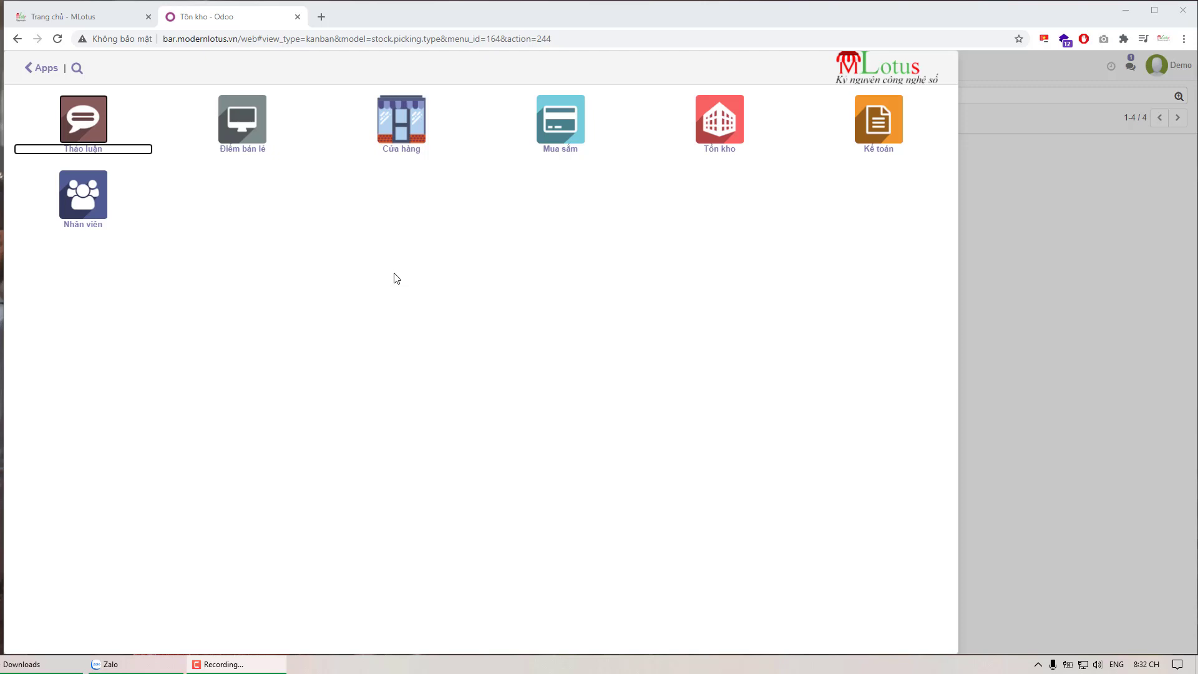
Step: Open the Kế toán app and review the chart of accounts in Hệ thống Tài khoản
click(883, 129)
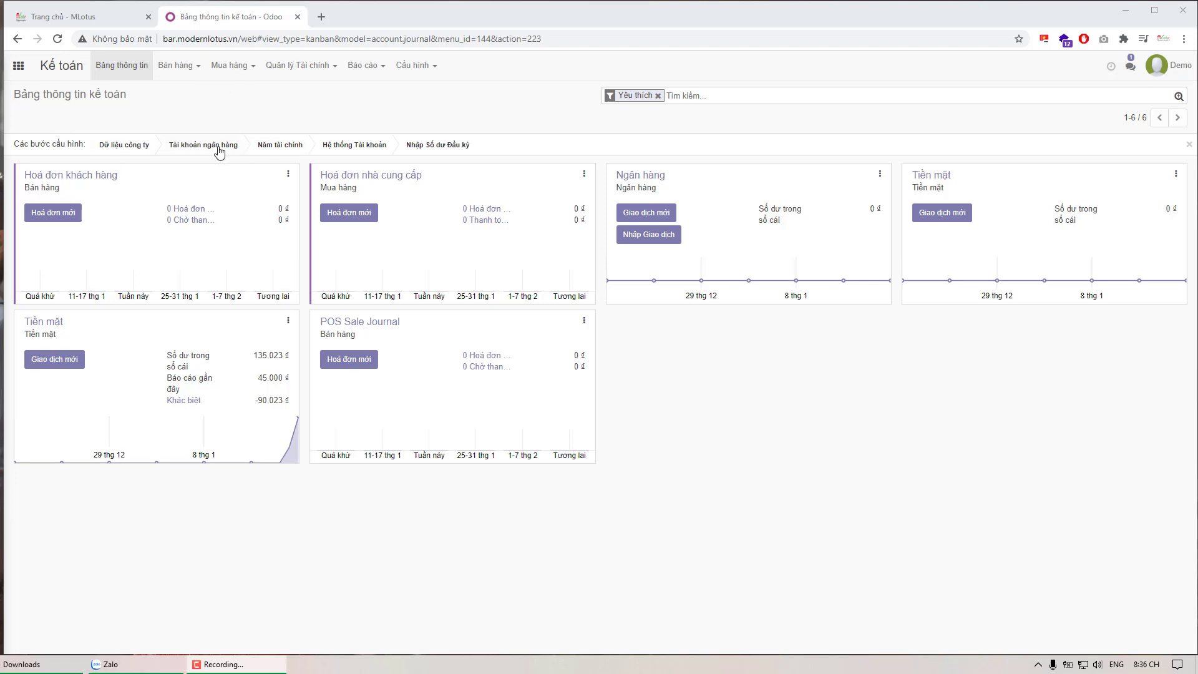
click(408, 68)
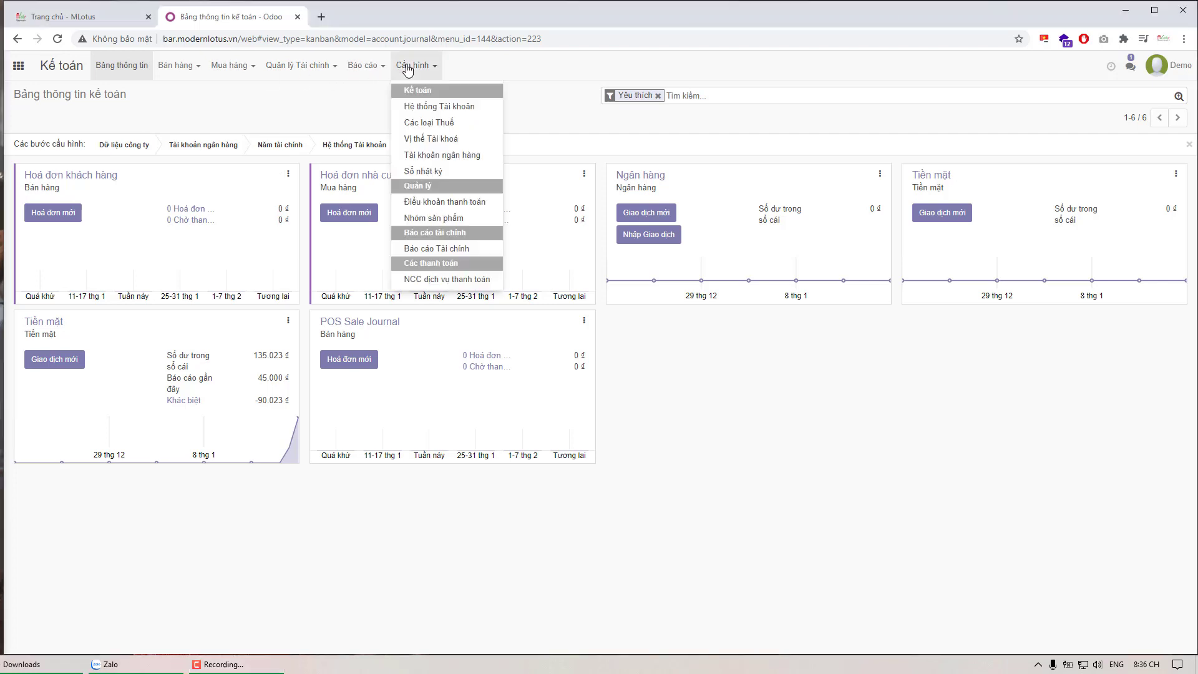
click(434, 110)
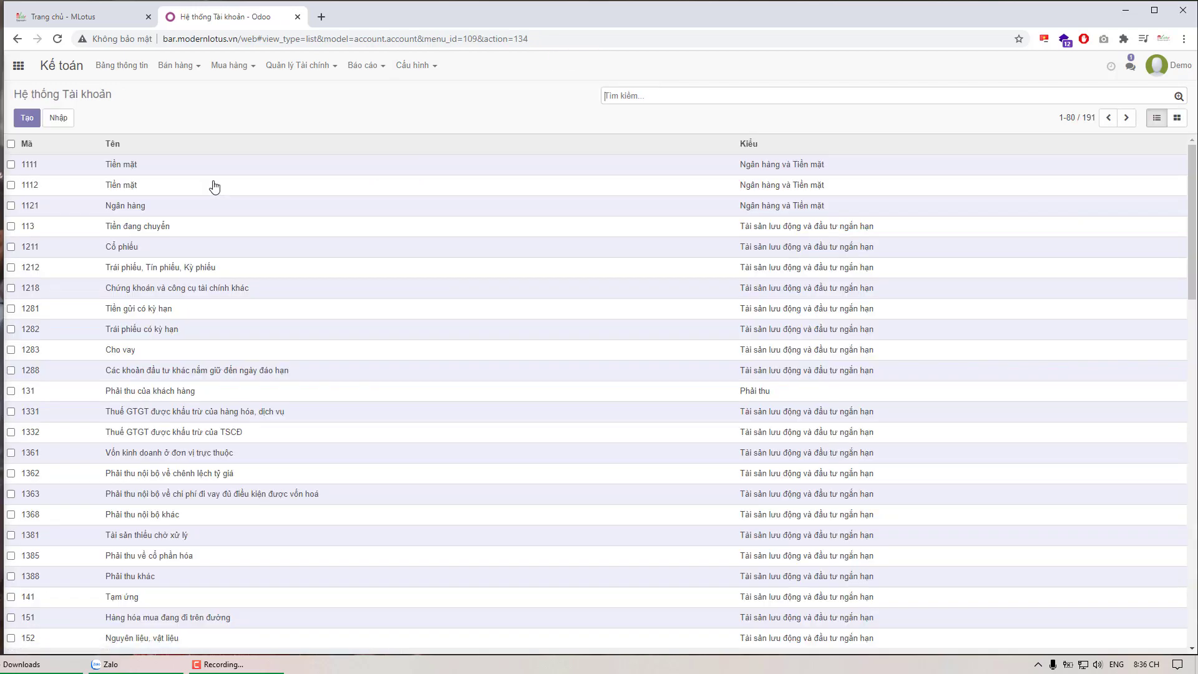
scroll(277, 150, down, 5)
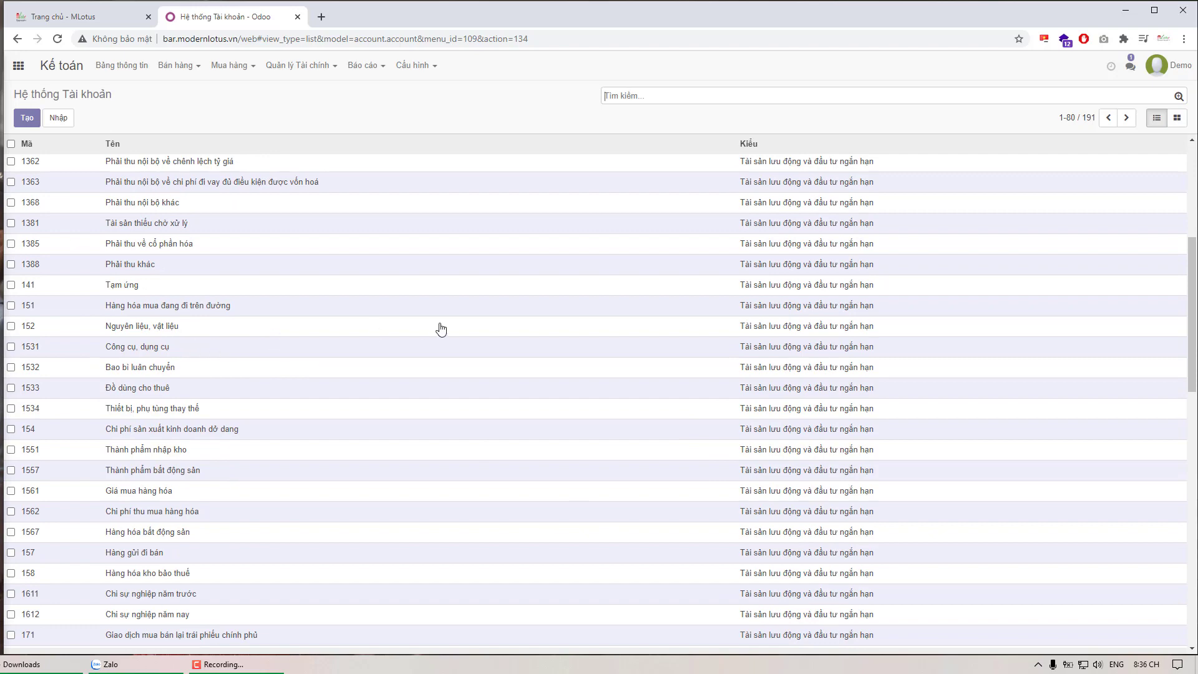
scroll(503, 324, down, 10)
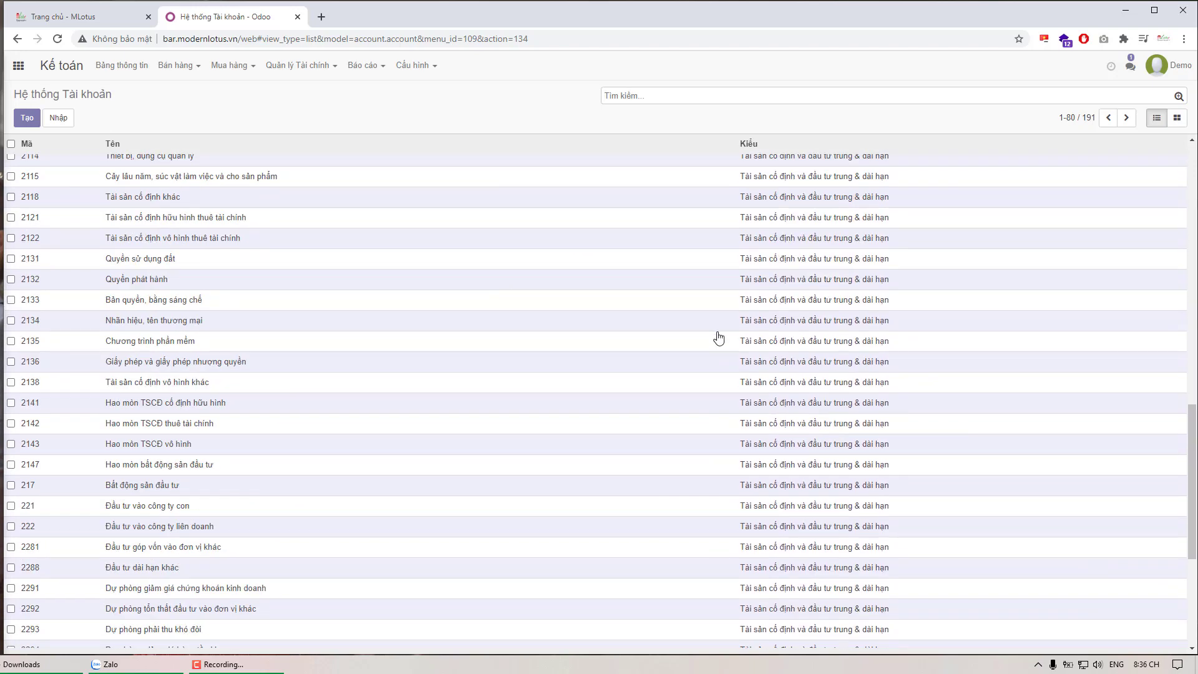
scroll(807, 306, up, 12)
scroll(807, 306, up, 3)
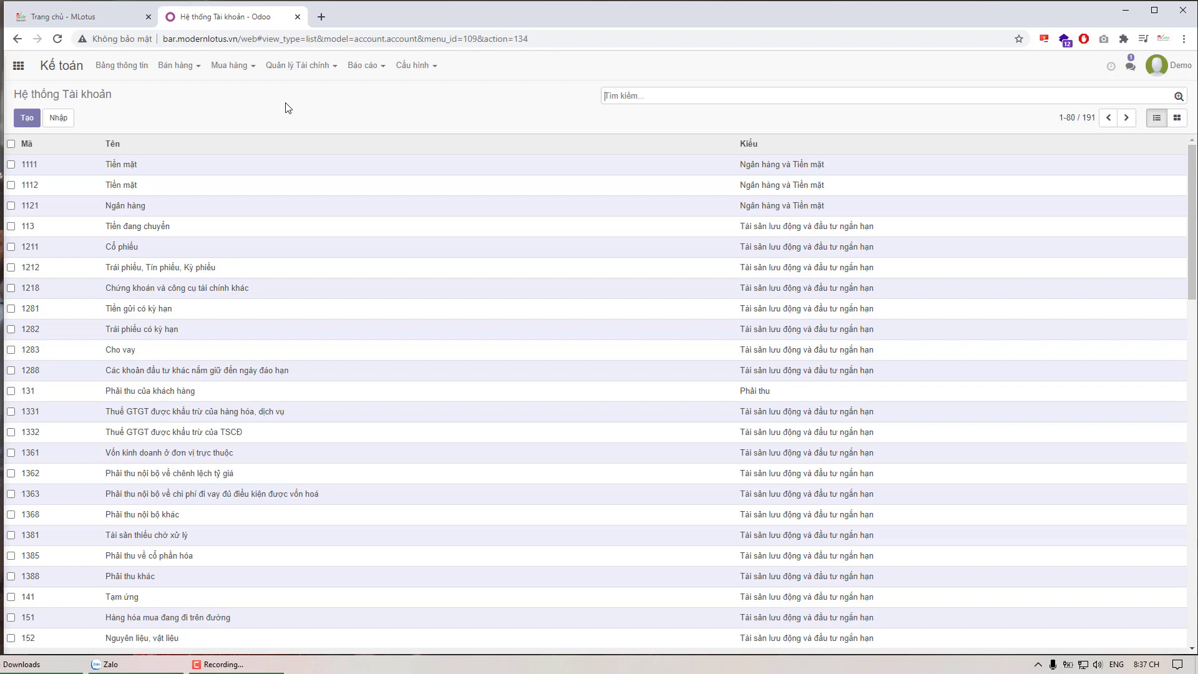
Step: In Các loại Thuế, enable Bao gồm trong Giá for the purchase tax Thuế GTGT được khấu trừ 10% and save it
click(425, 66)
click(429, 123)
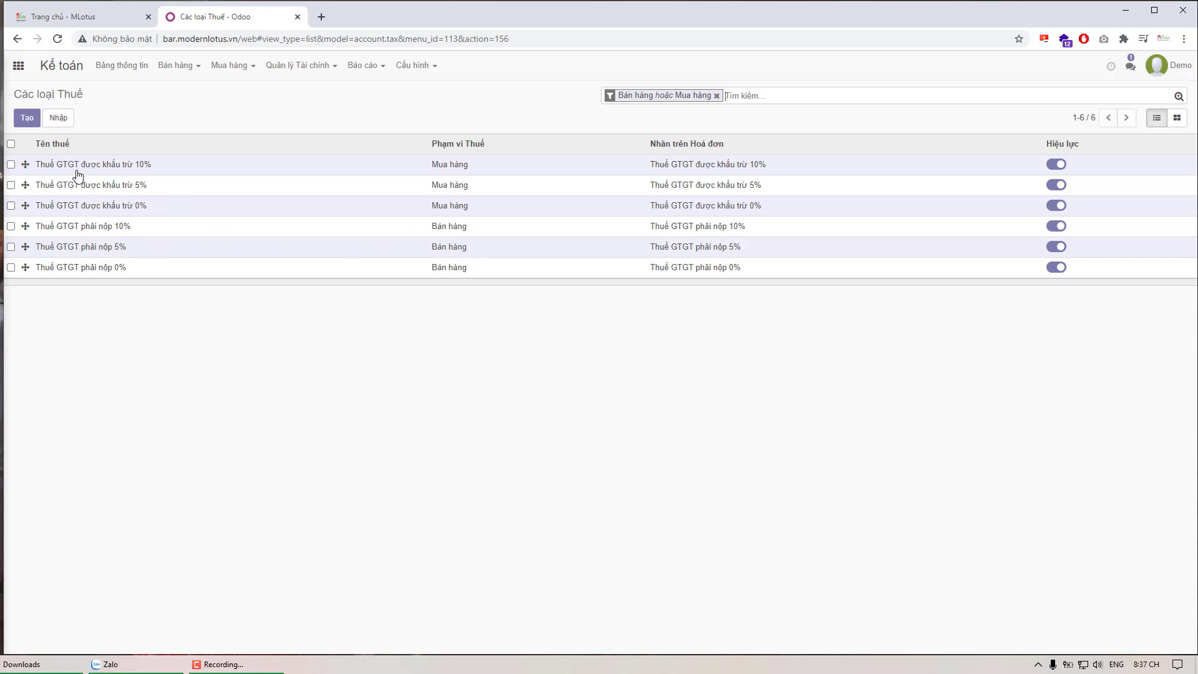
click(161, 174)
click(136, 237)
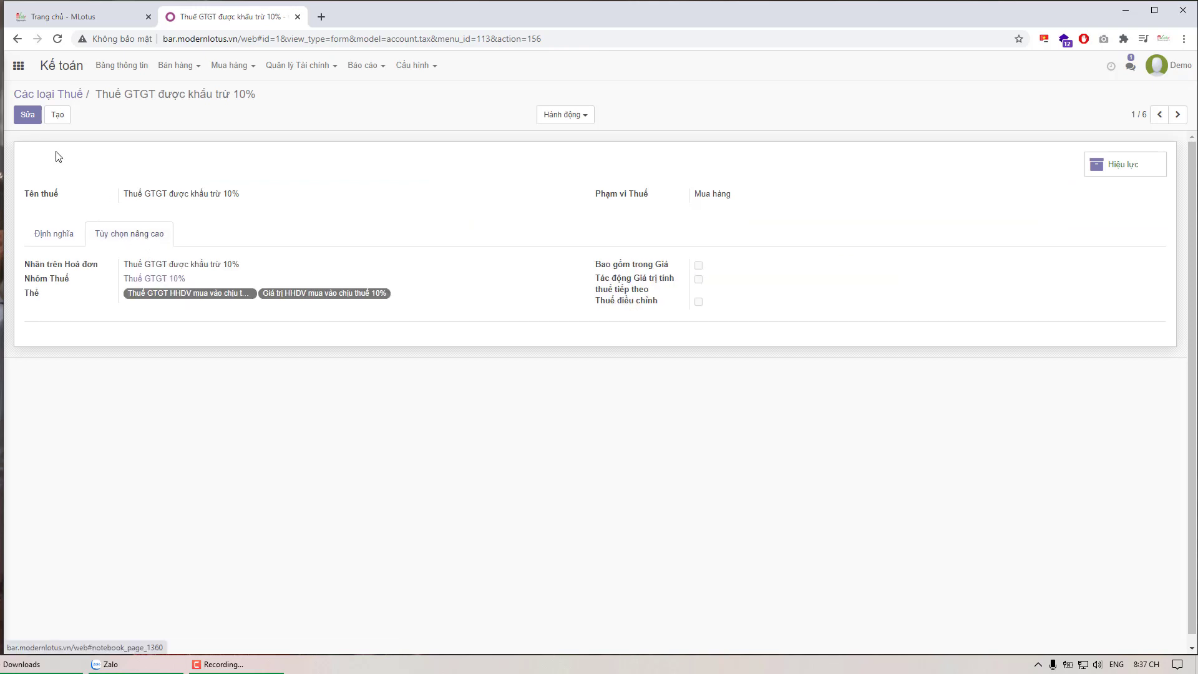
click(28, 114)
click(699, 270)
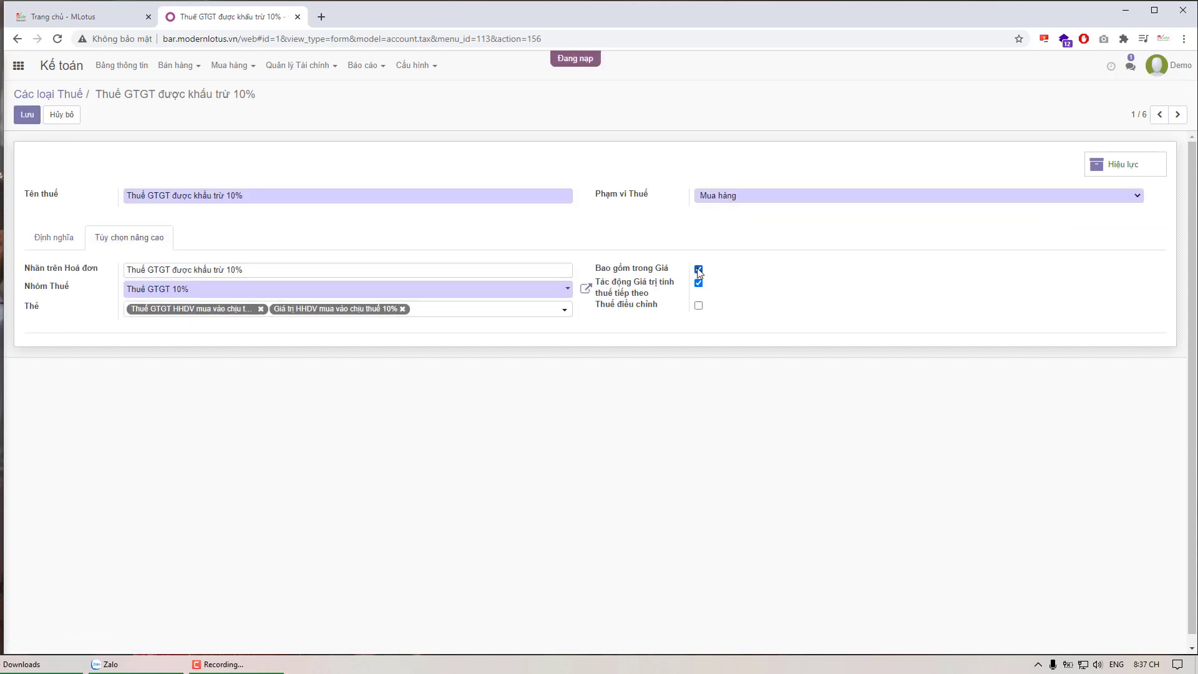
click(27, 115)
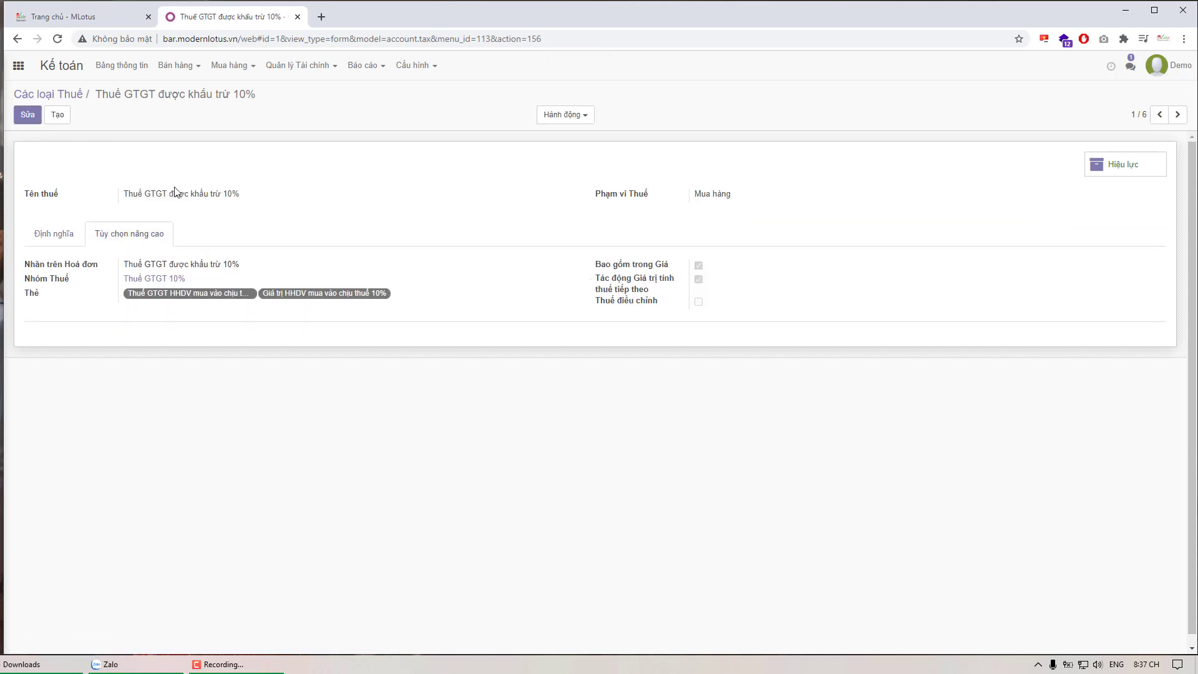
drag(144, 194, 278, 200)
click(279, 200)
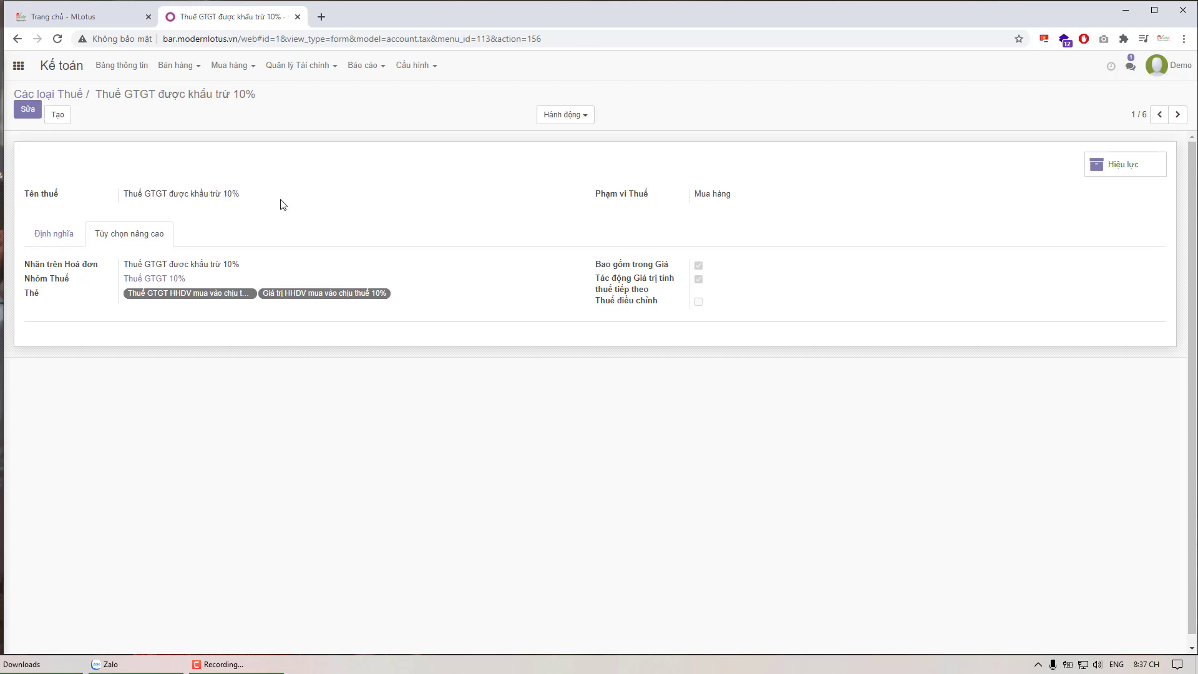
Step: Enable Bao gồm trong Giá for the sales tax Thuế GTGT phải nộp 10% and save it
click(58, 96)
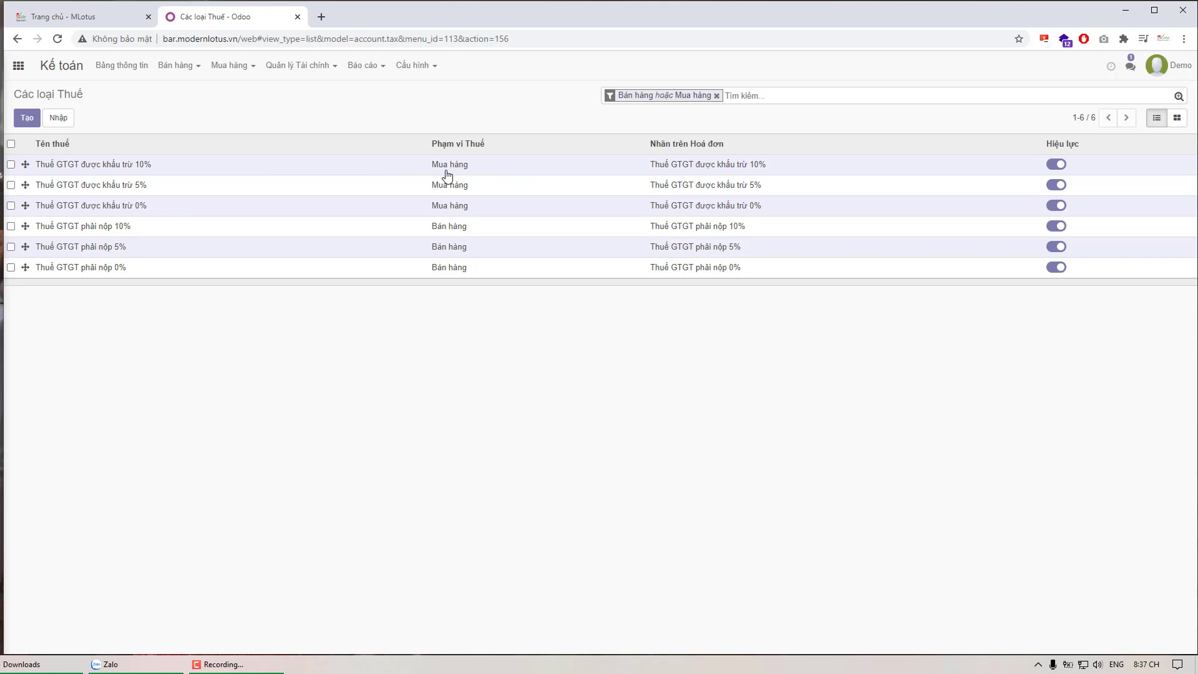
click(88, 232)
click(32, 118)
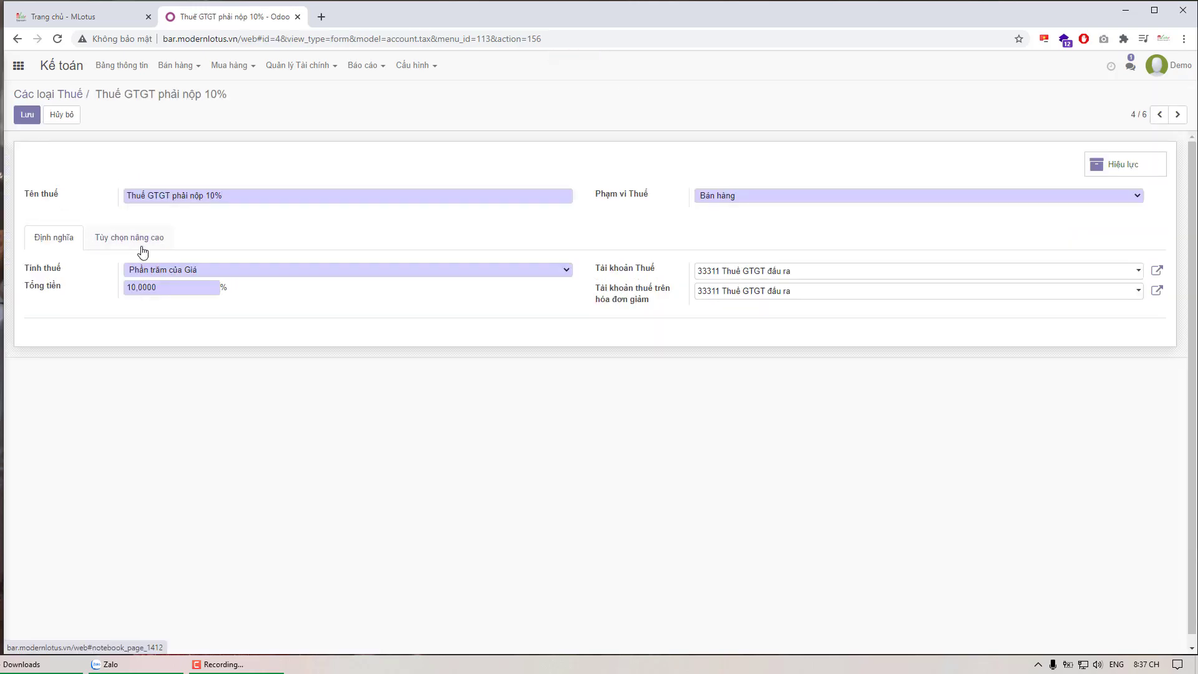
click(141, 246)
click(697, 269)
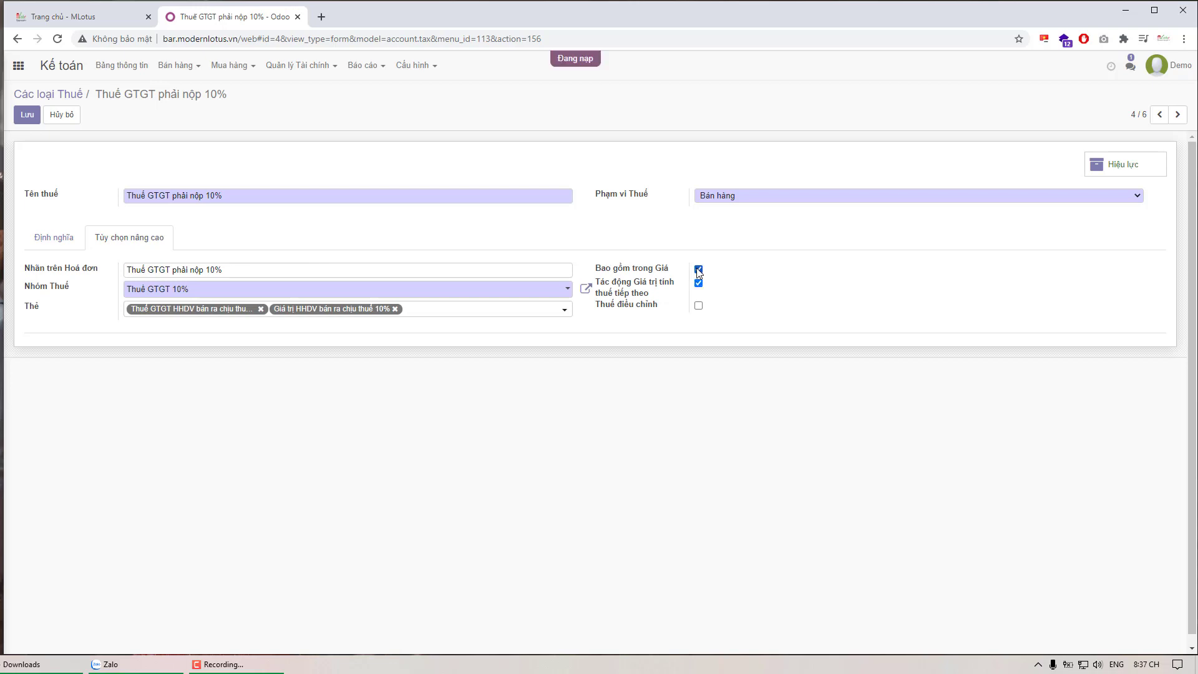
click(27, 114)
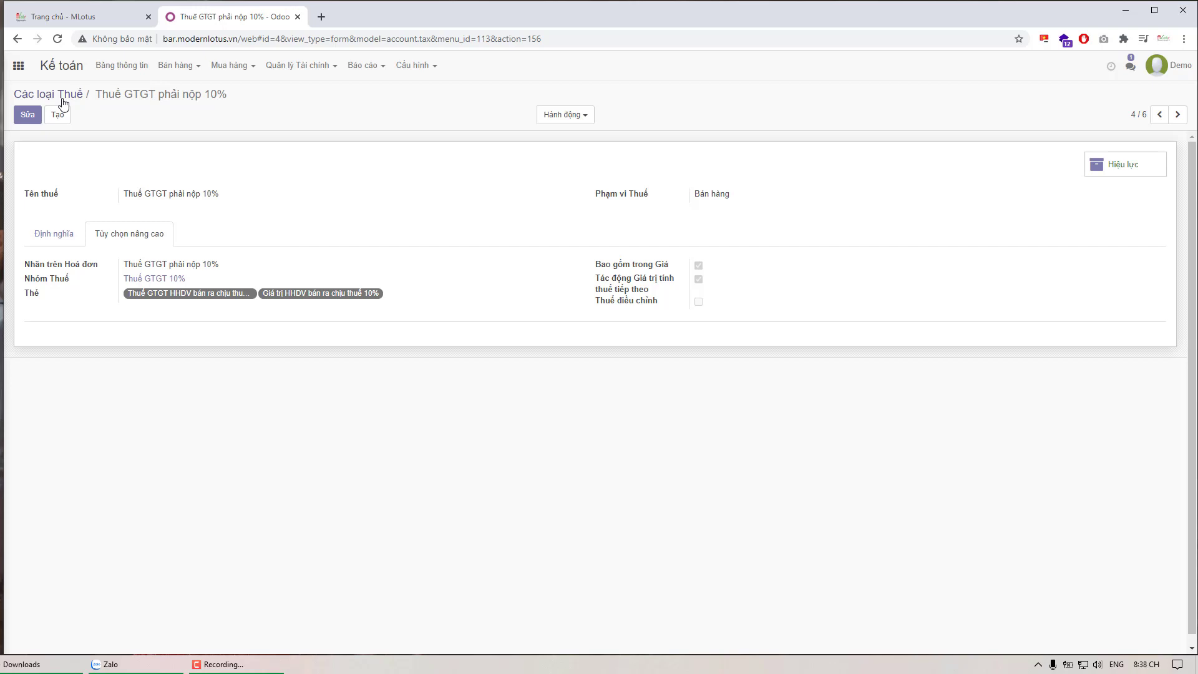
Step: Reopen Thuế GTGT phải nộp 10% from the tax list, check its Định nghĩa settings, and return to the list
click(63, 94)
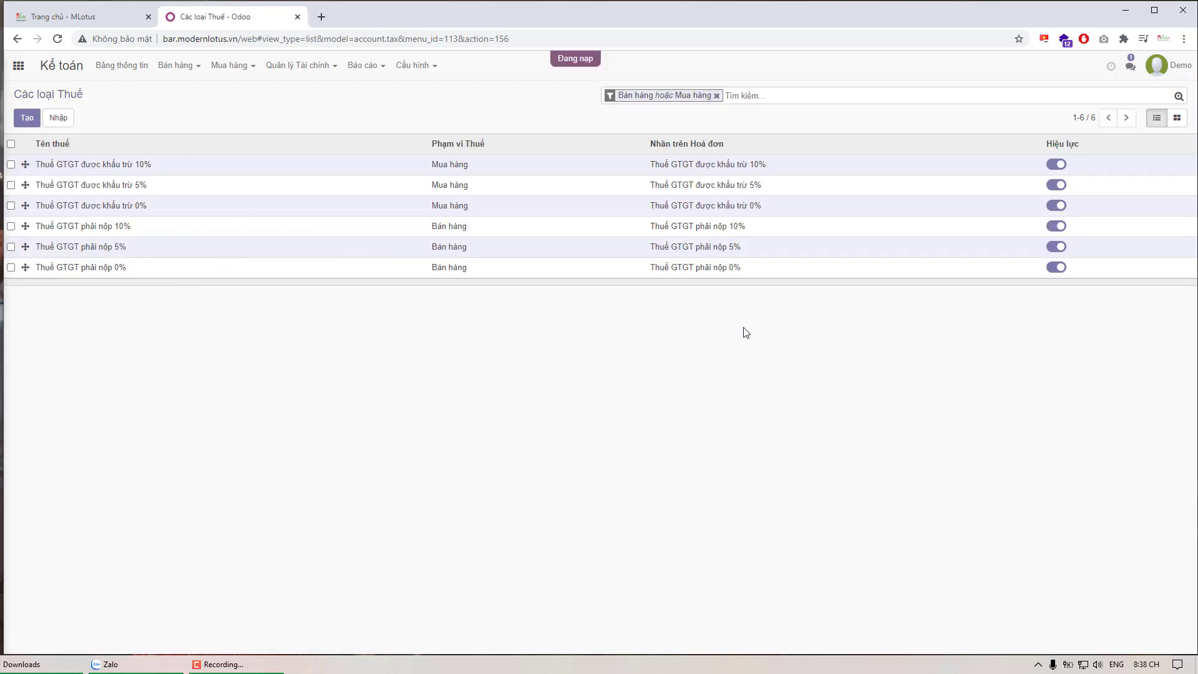
click(145, 235)
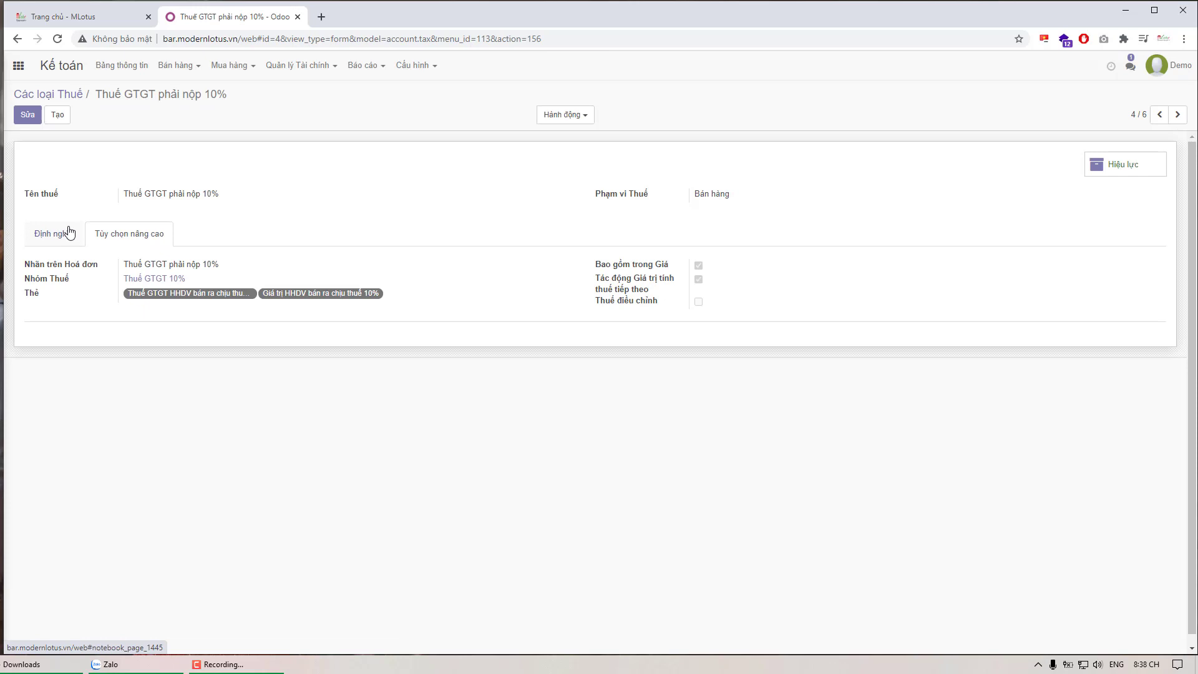
click(69, 233)
click(70, 97)
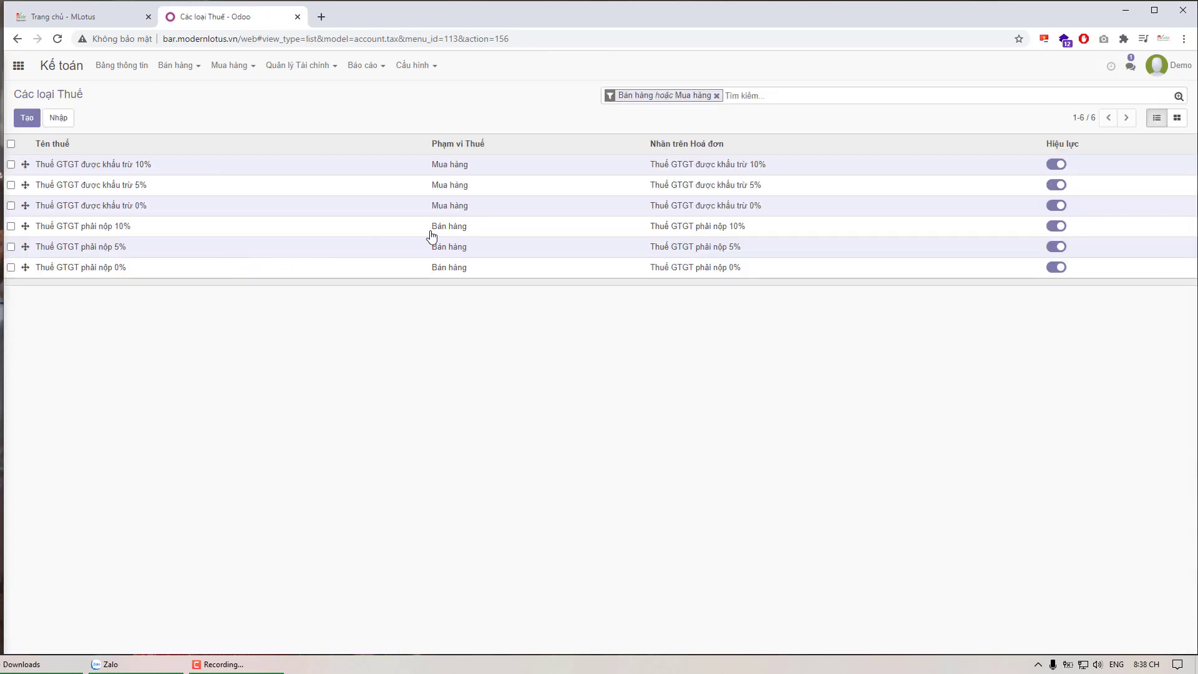
Step: View the configured bank accounts (Tài khoản ngân hàng) and the payment terms (Điều khoản thanh toán)
click(428, 65)
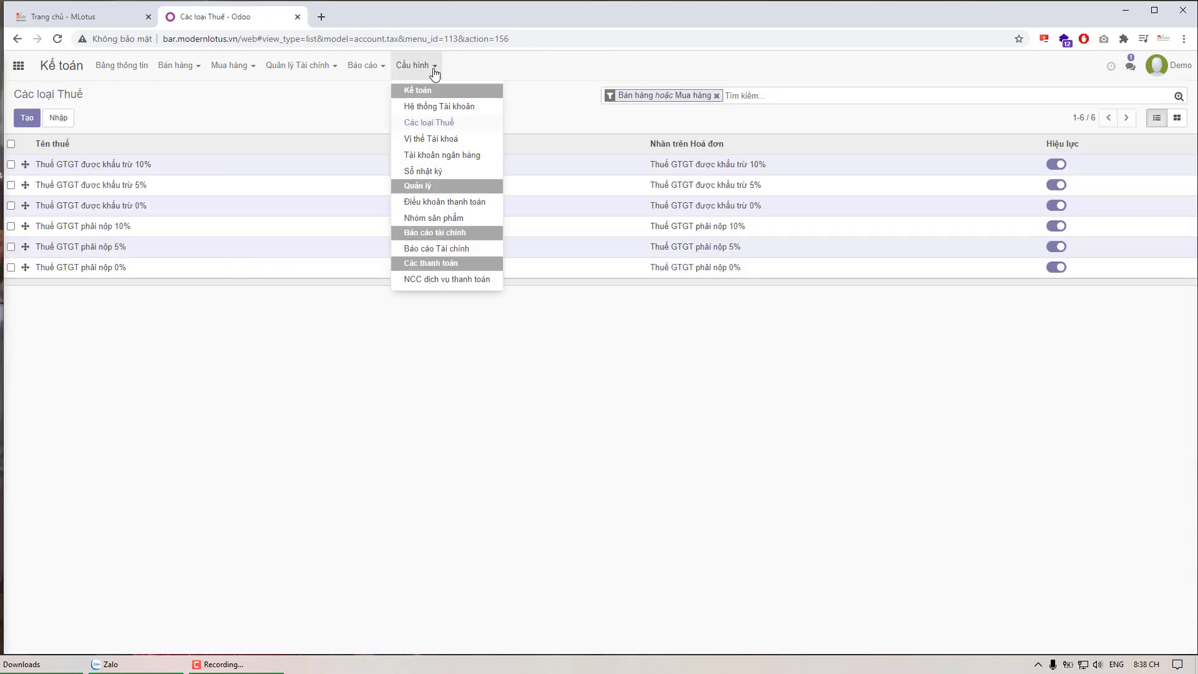
click(470, 155)
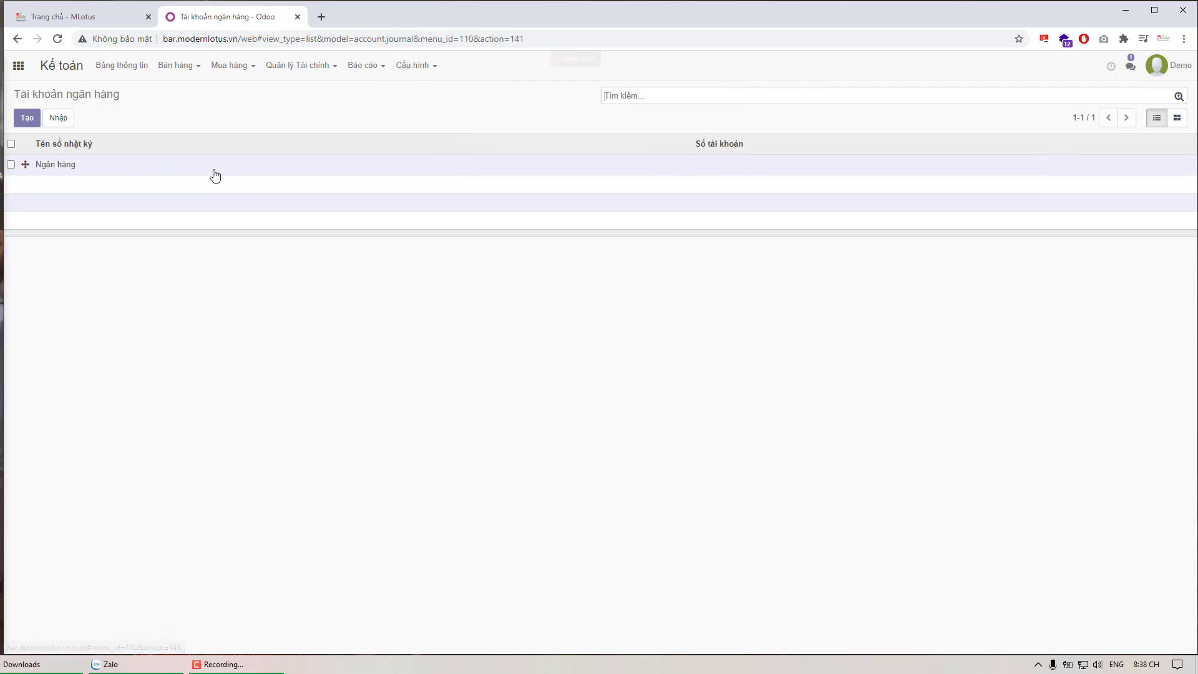
click(436, 67)
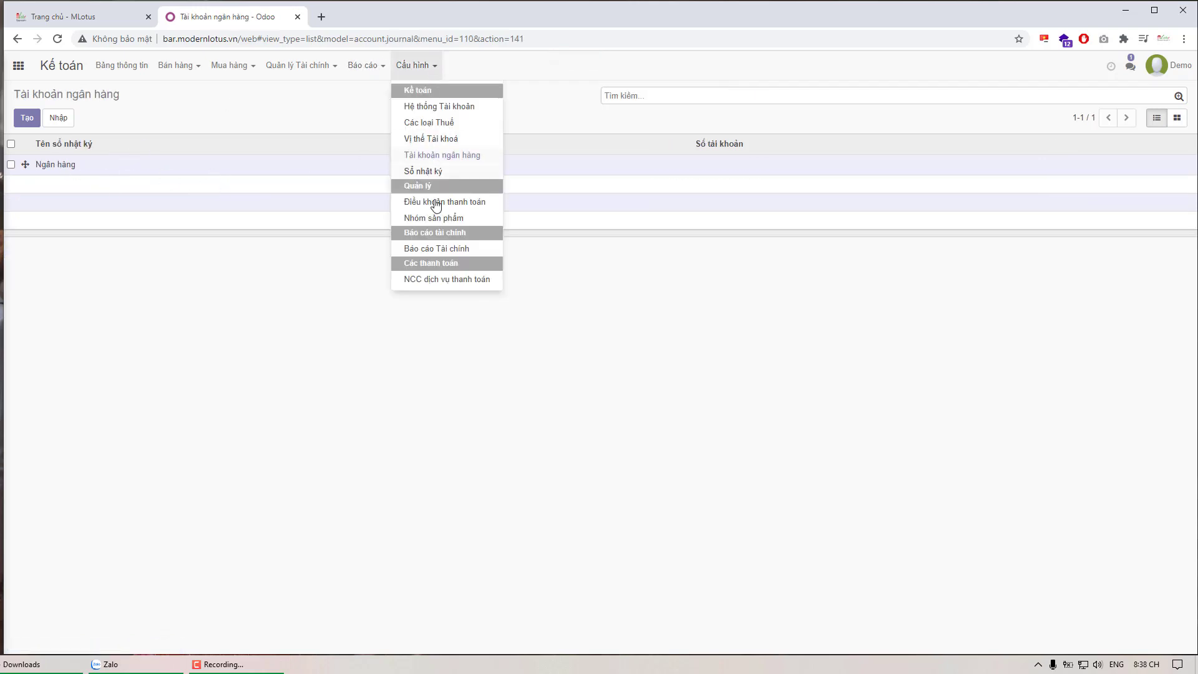
click(455, 209)
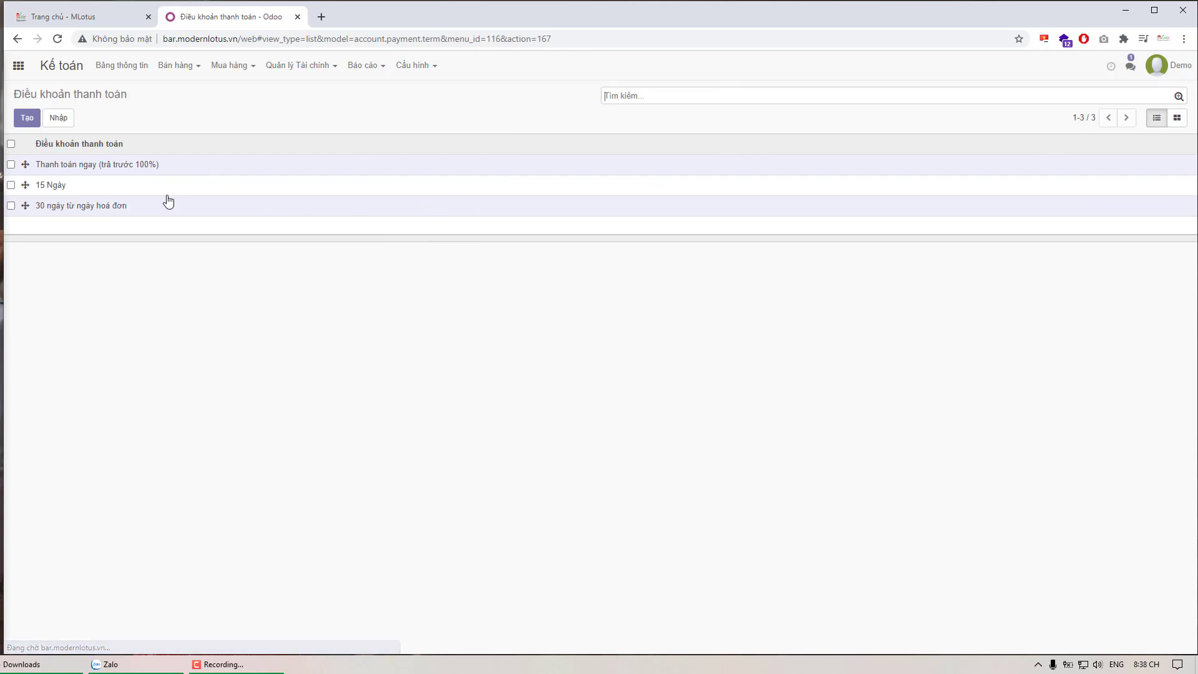
Step: Open a blank new product group under Nhóm sản phẩm and examine the choices for Phương pháp giá vốn
click(414, 70)
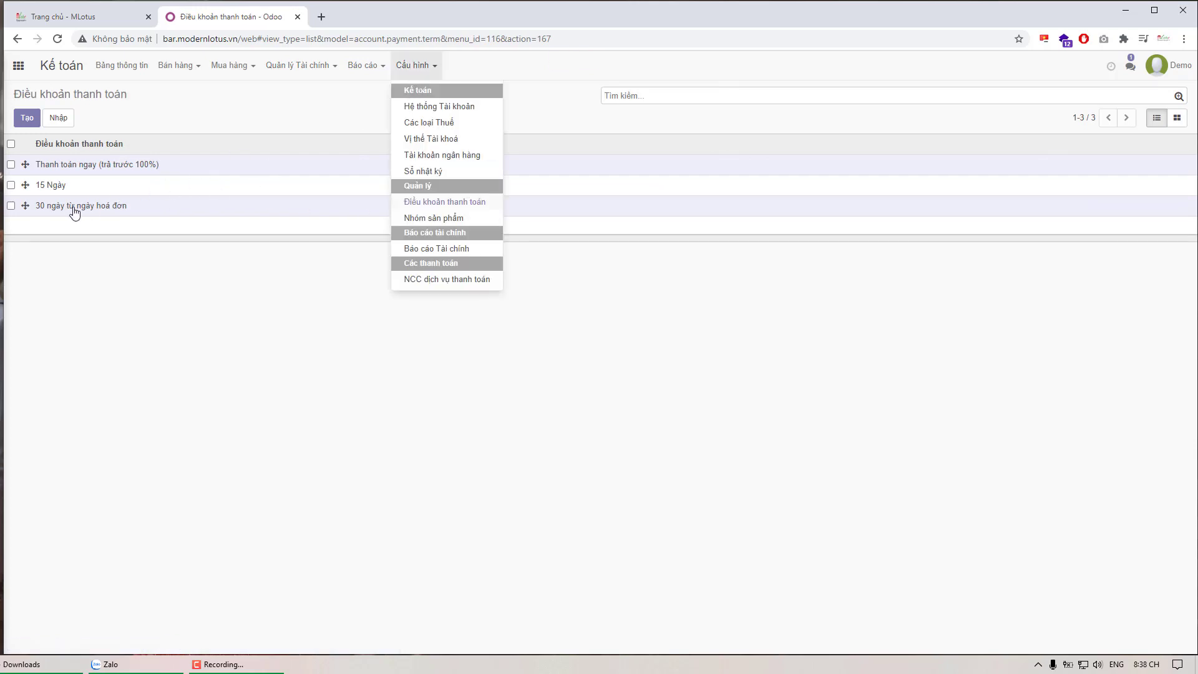
click(417, 219)
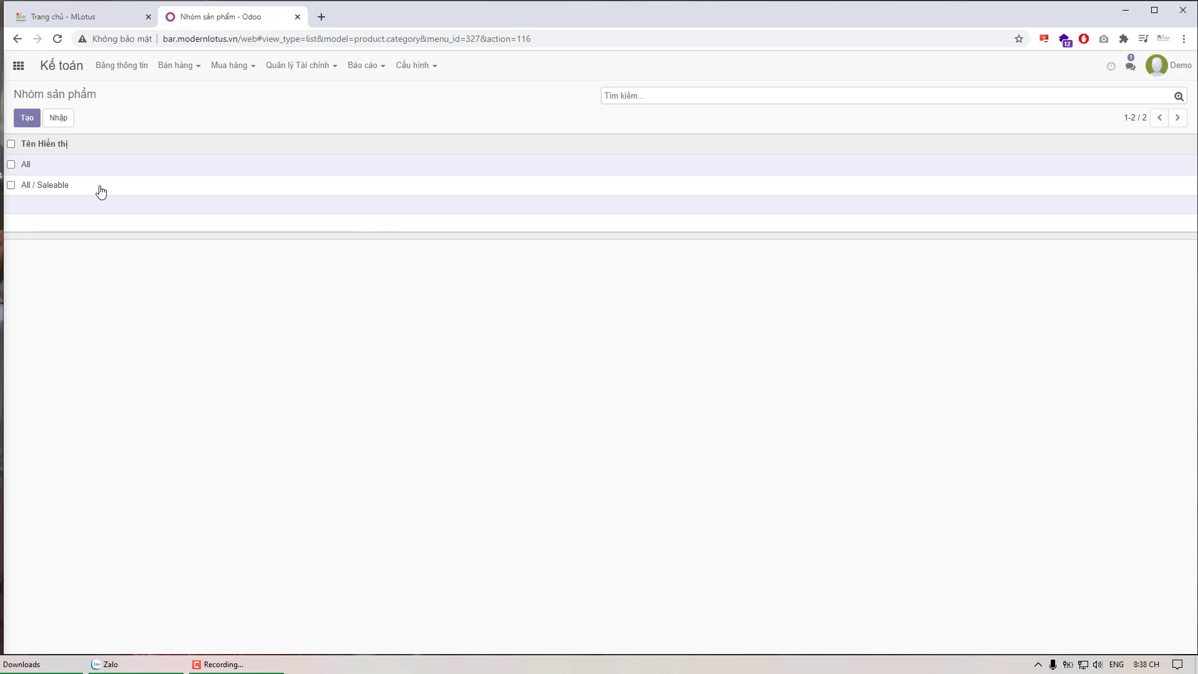
click(27, 118)
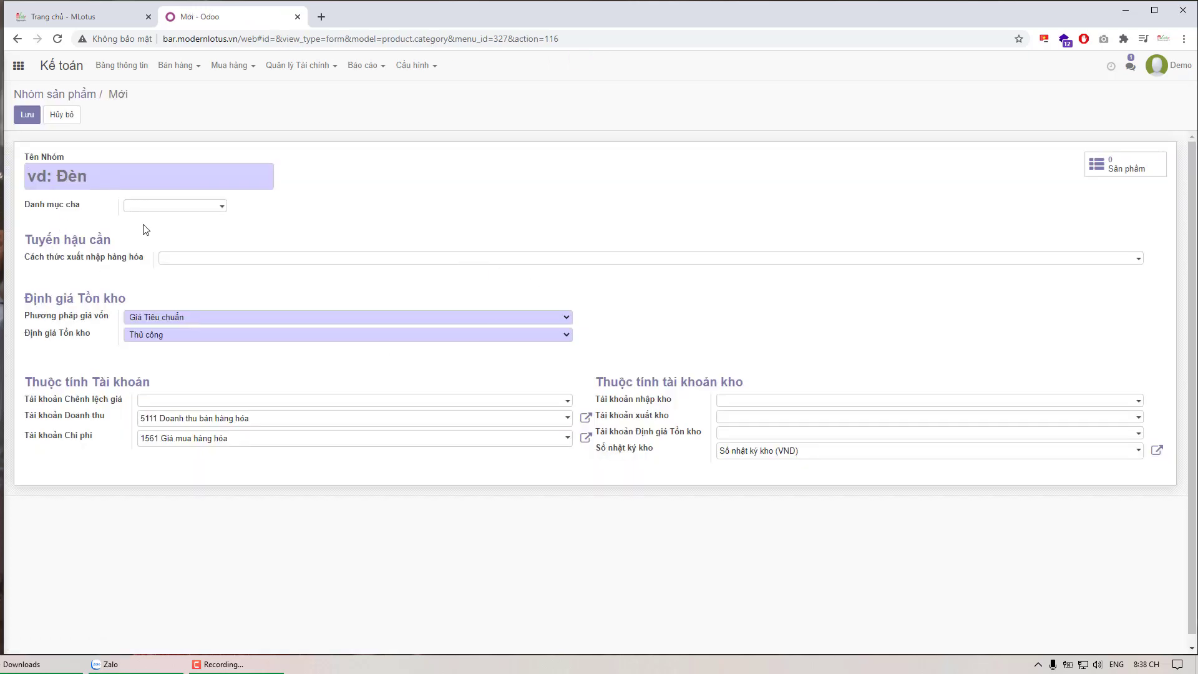
click(151, 319)
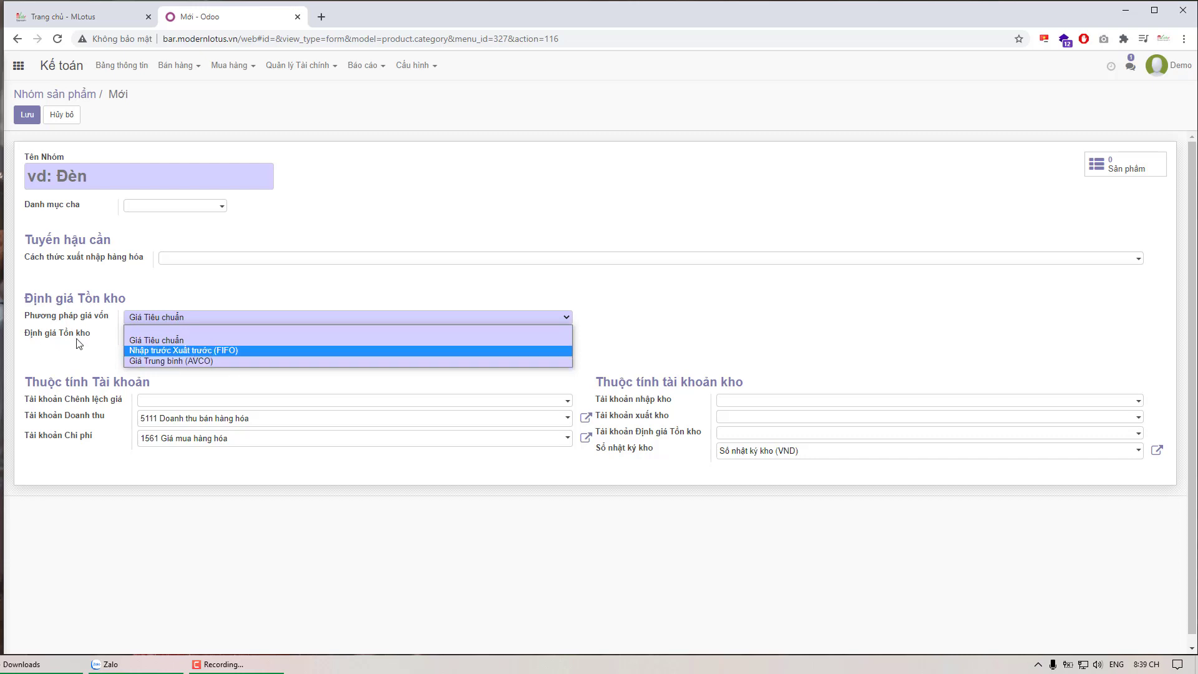
mouse_move(79, 343)
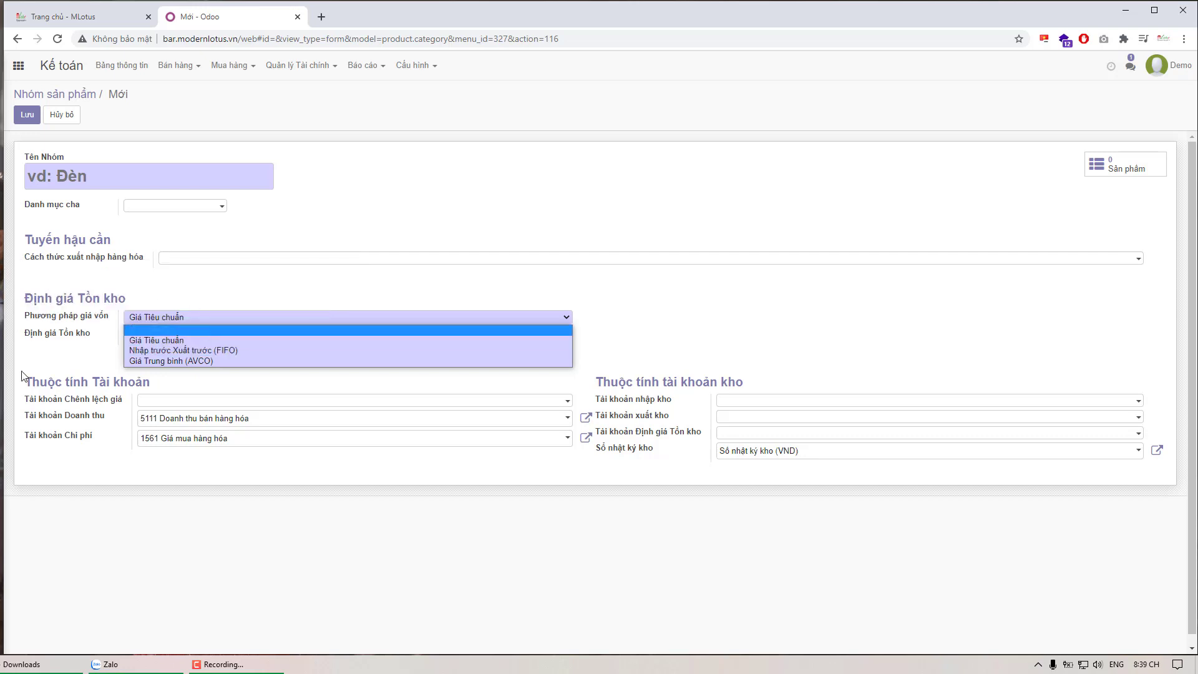
click(81, 398)
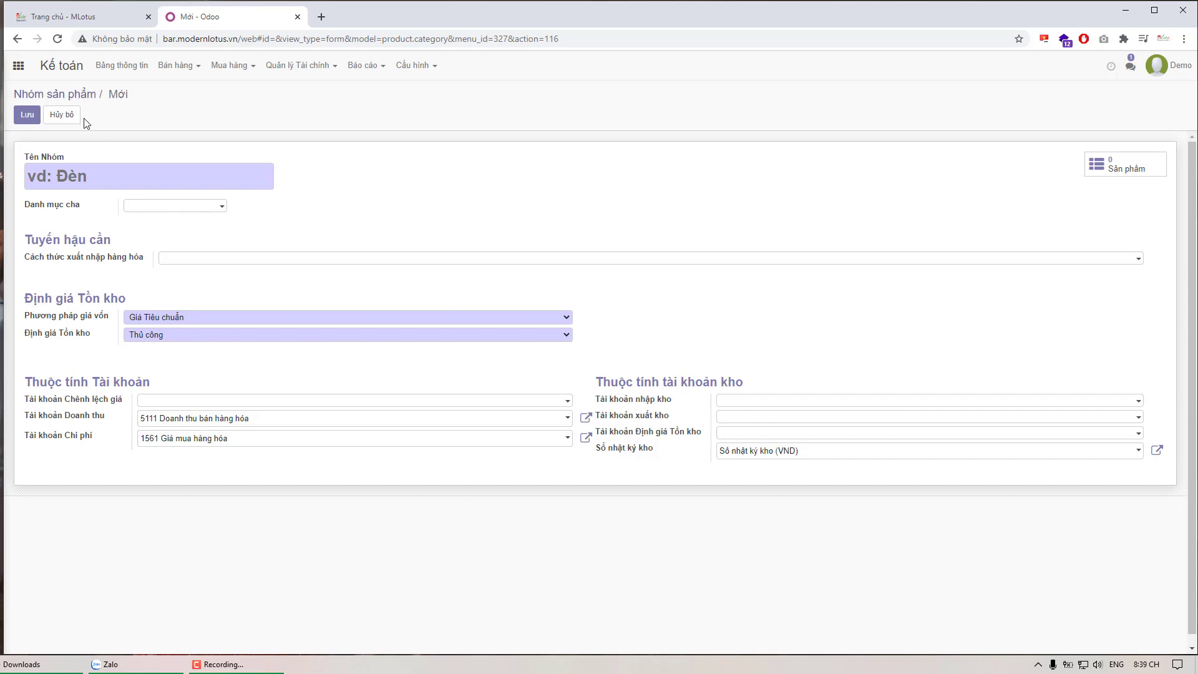
click(417, 65)
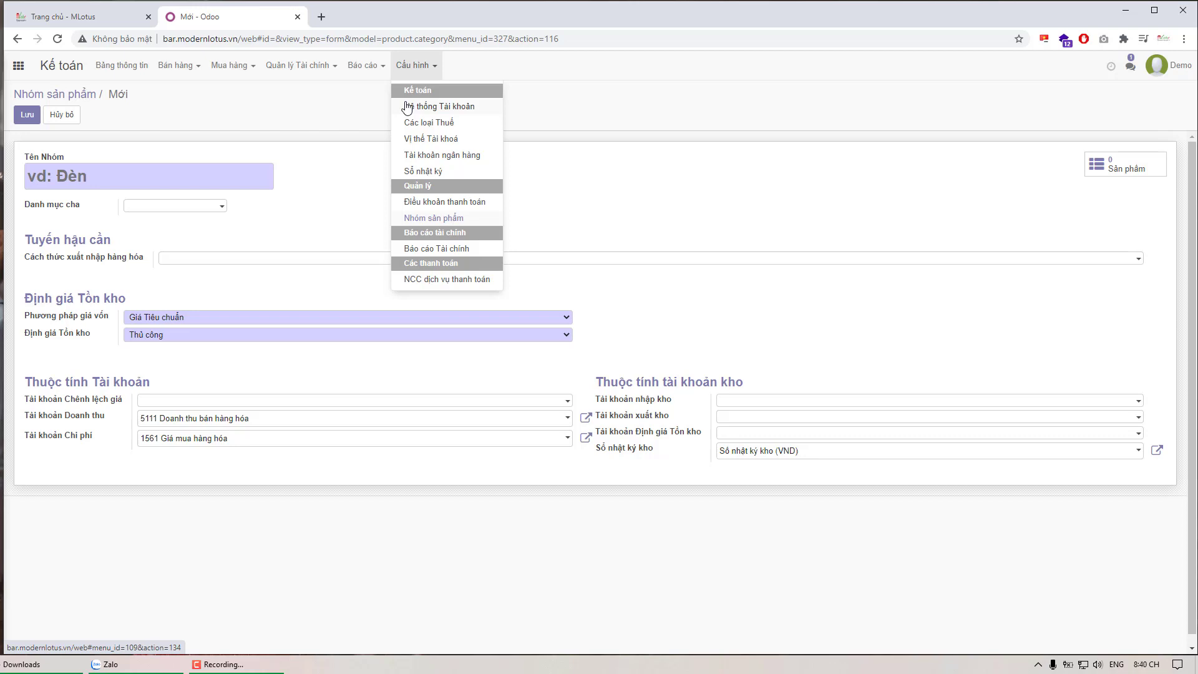
click(338, 175)
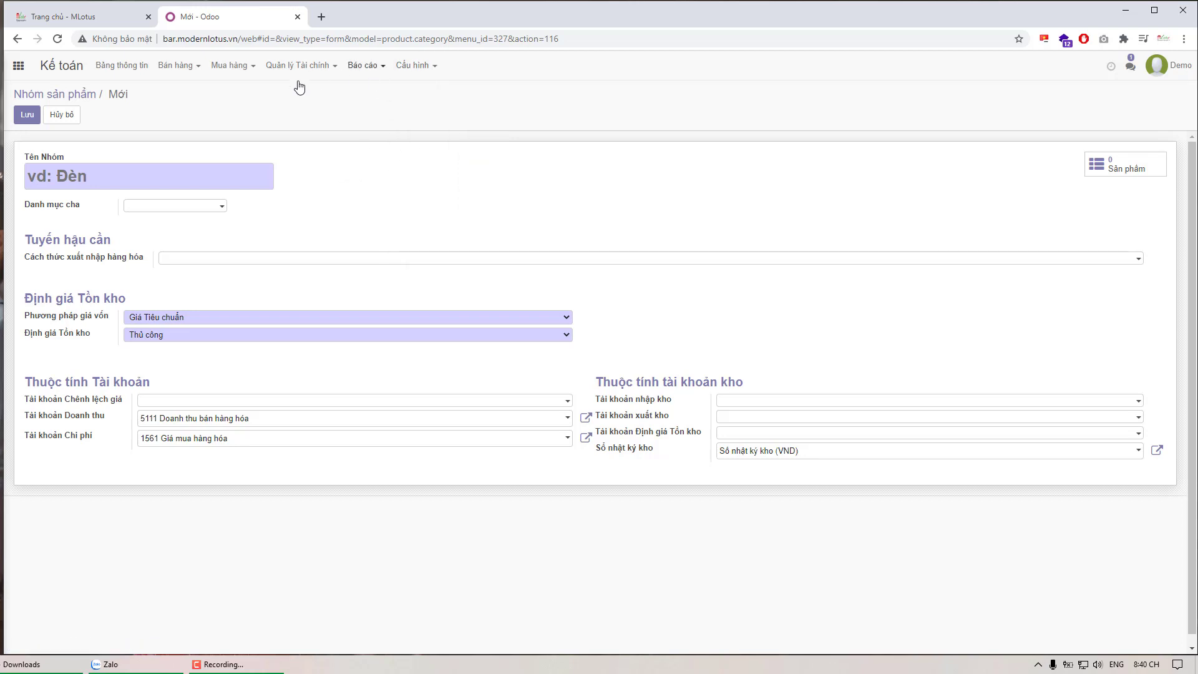
Step: Open the Lãi và lỗ report and expand the Thu nhập từ kinh doanh line to its accounts
click(368, 70)
click(409, 139)
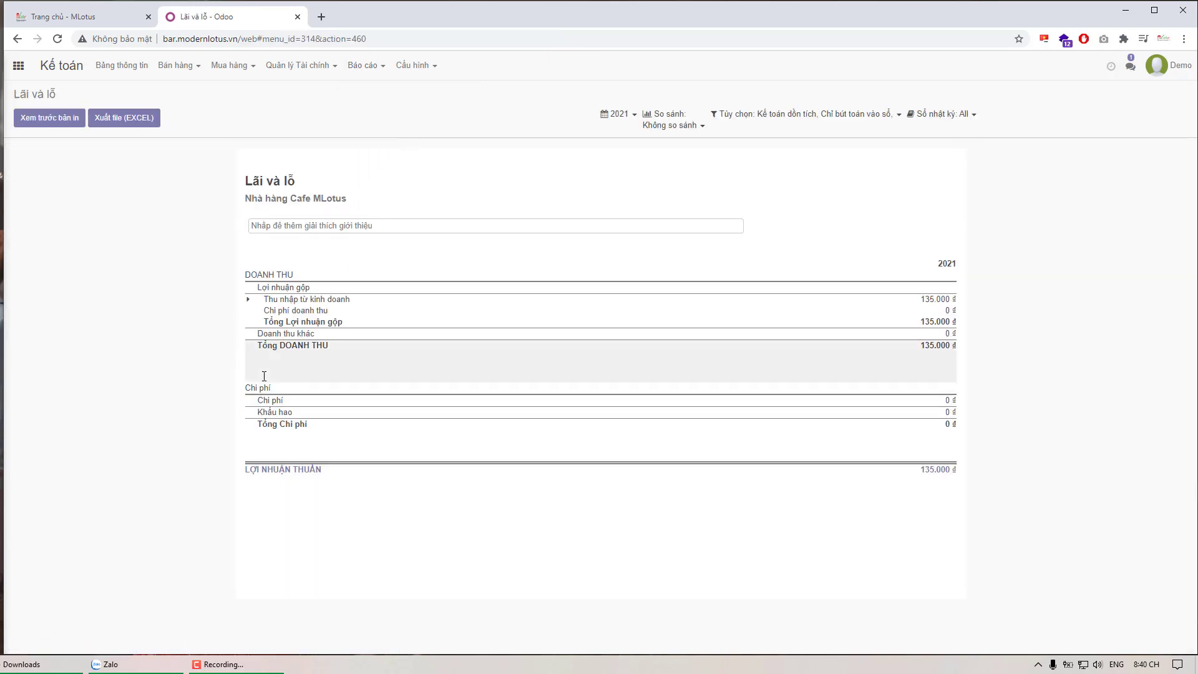
click(264, 301)
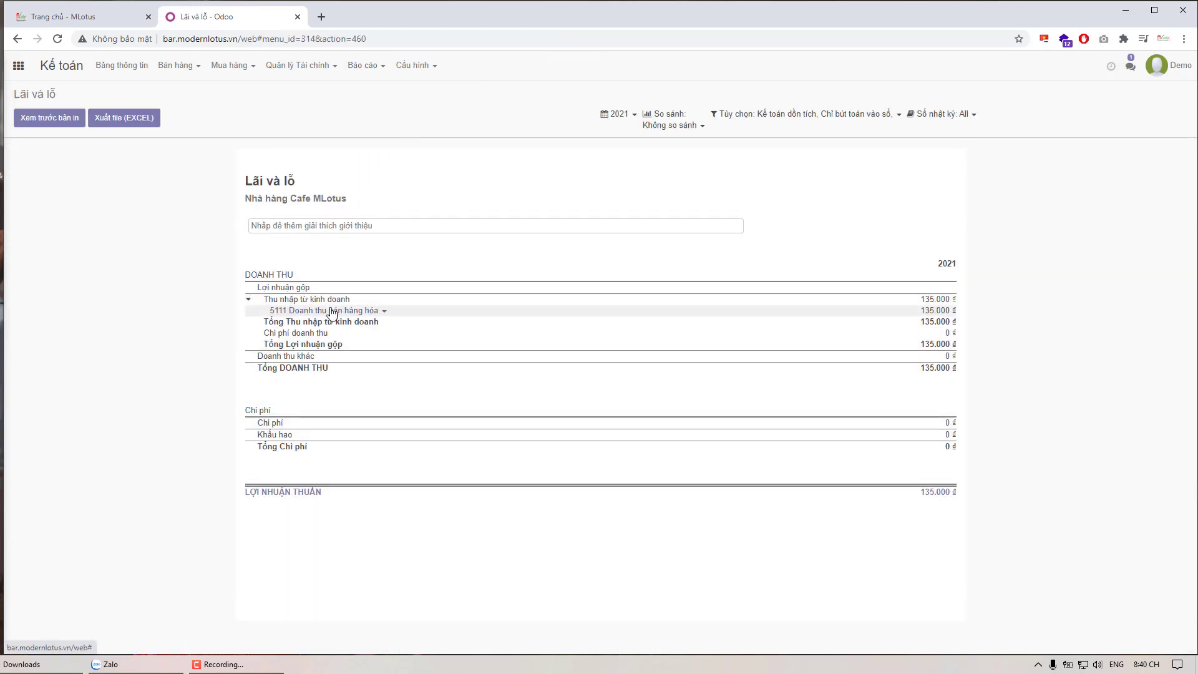
Step: Return to the accounting dashboard (Bảng thông tin) and look over the available Cấu hình options
click(129, 75)
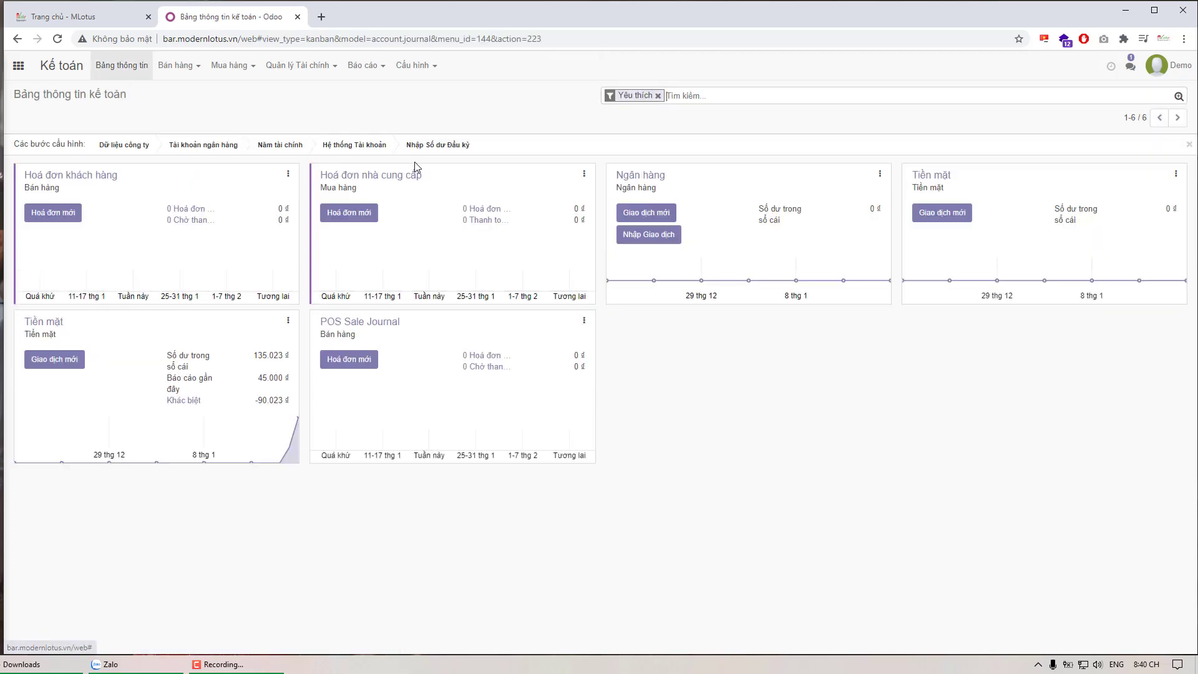
click(416, 78)
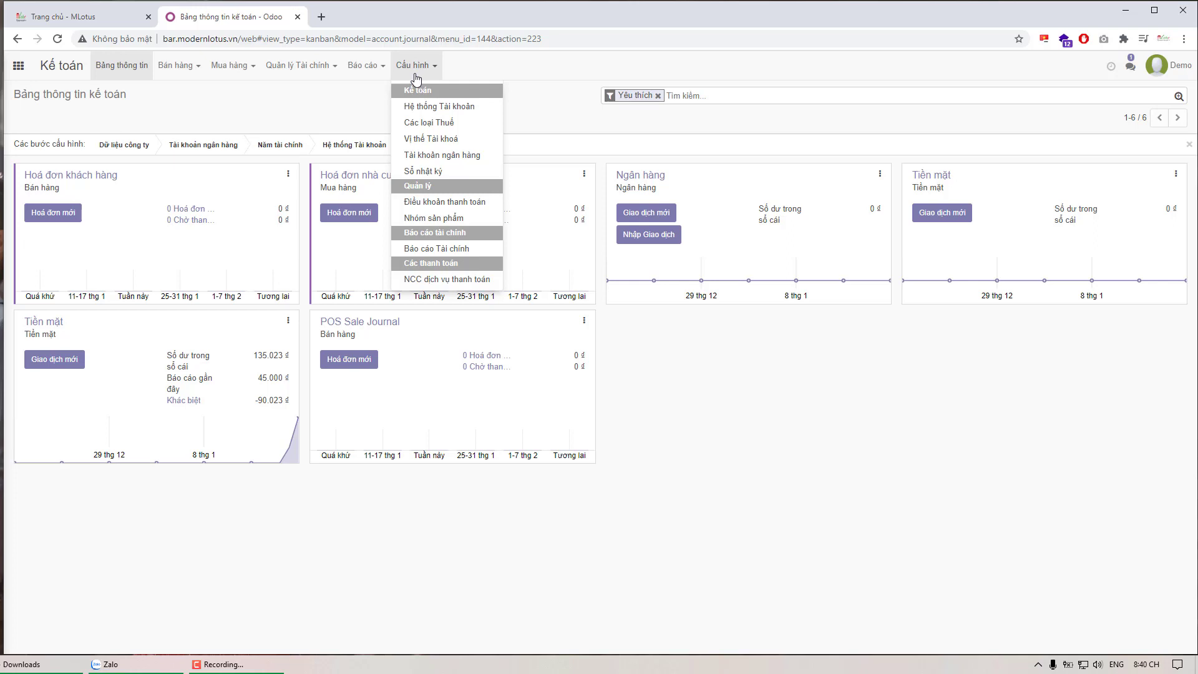
click(339, 114)
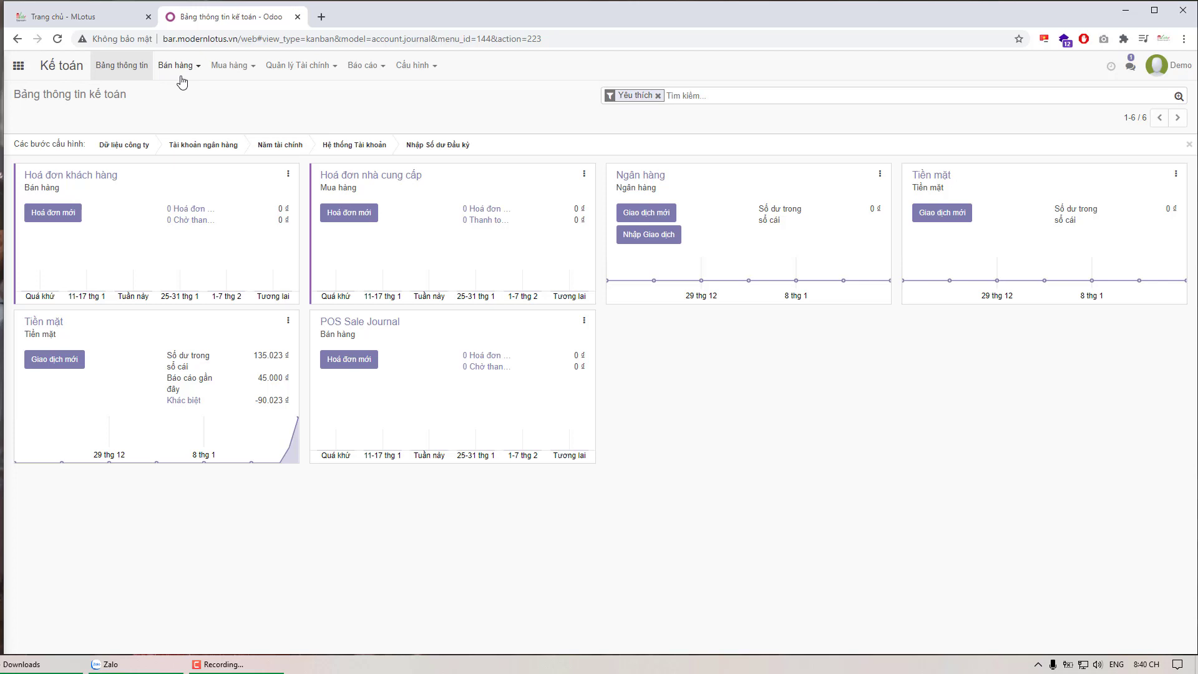
Step: Start a new supplier bill under Hoá đơn nhà cung cấp
click(222, 75)
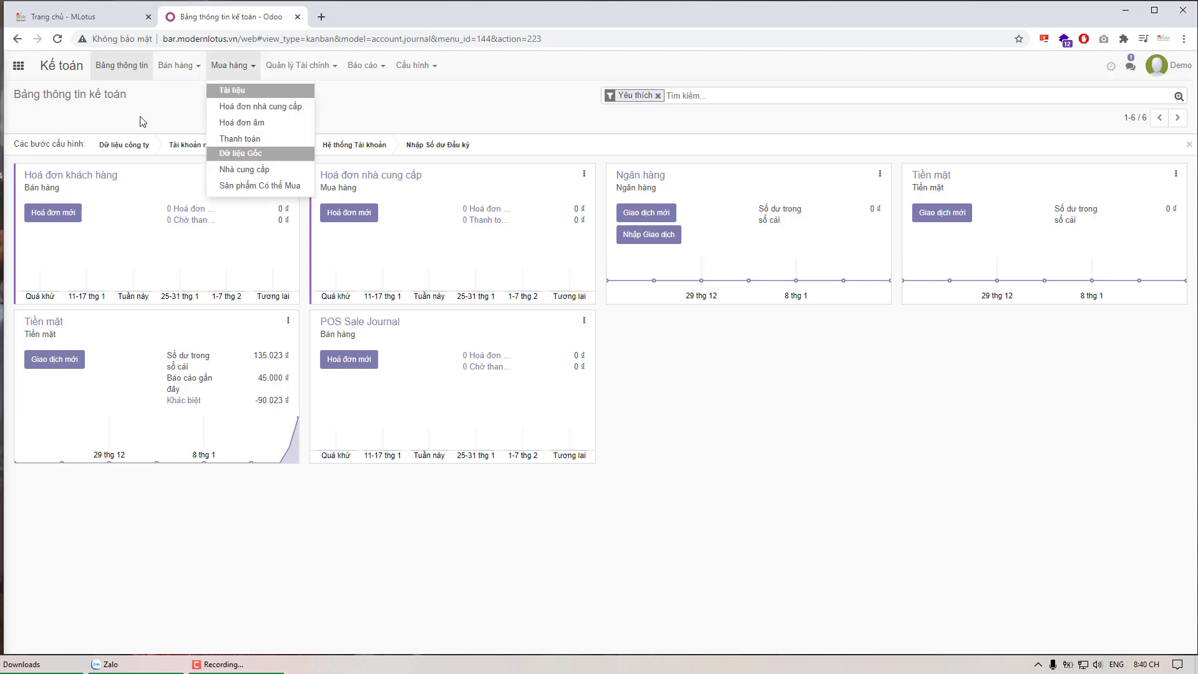
click(245, 110)
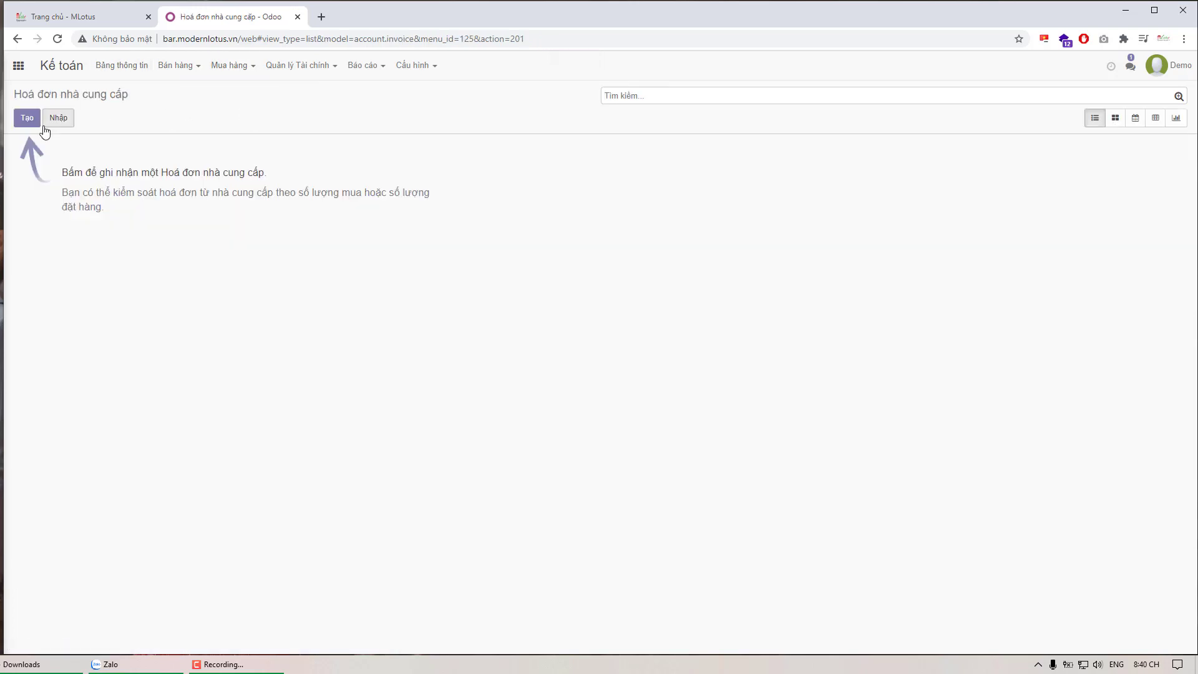
click(27, 117)
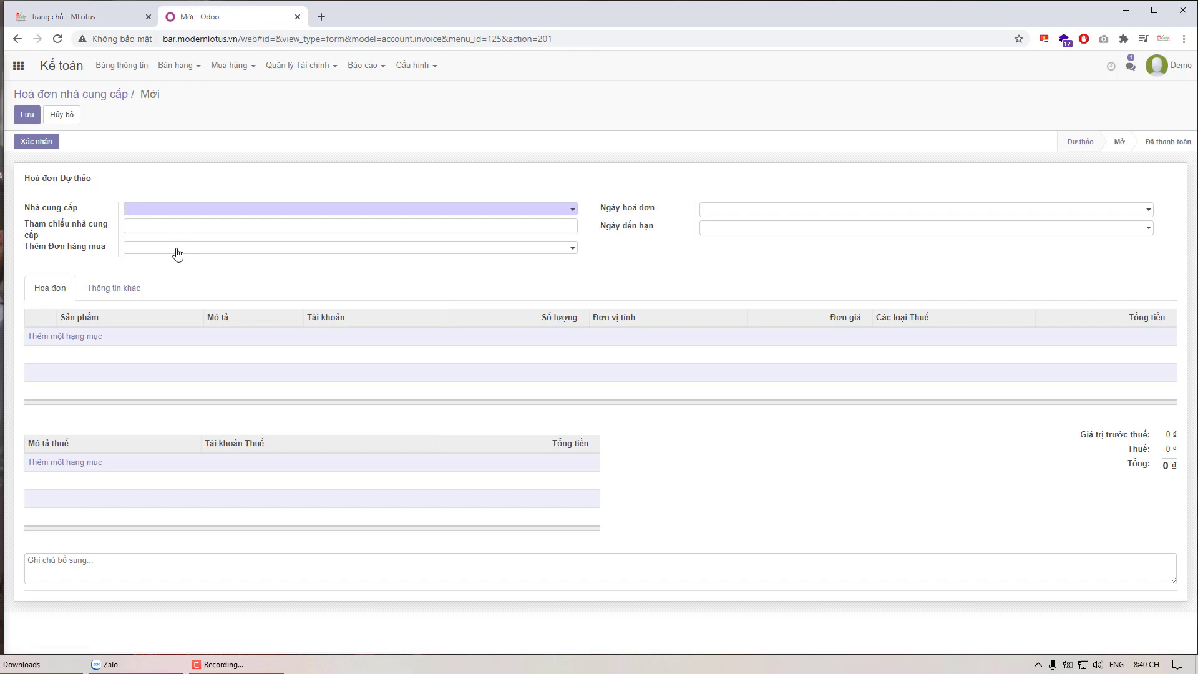
Step: Try to create the supplier "Nhà cung cấp A" as a Công ty from the new bill
click(188, 213)
click(207, 227)
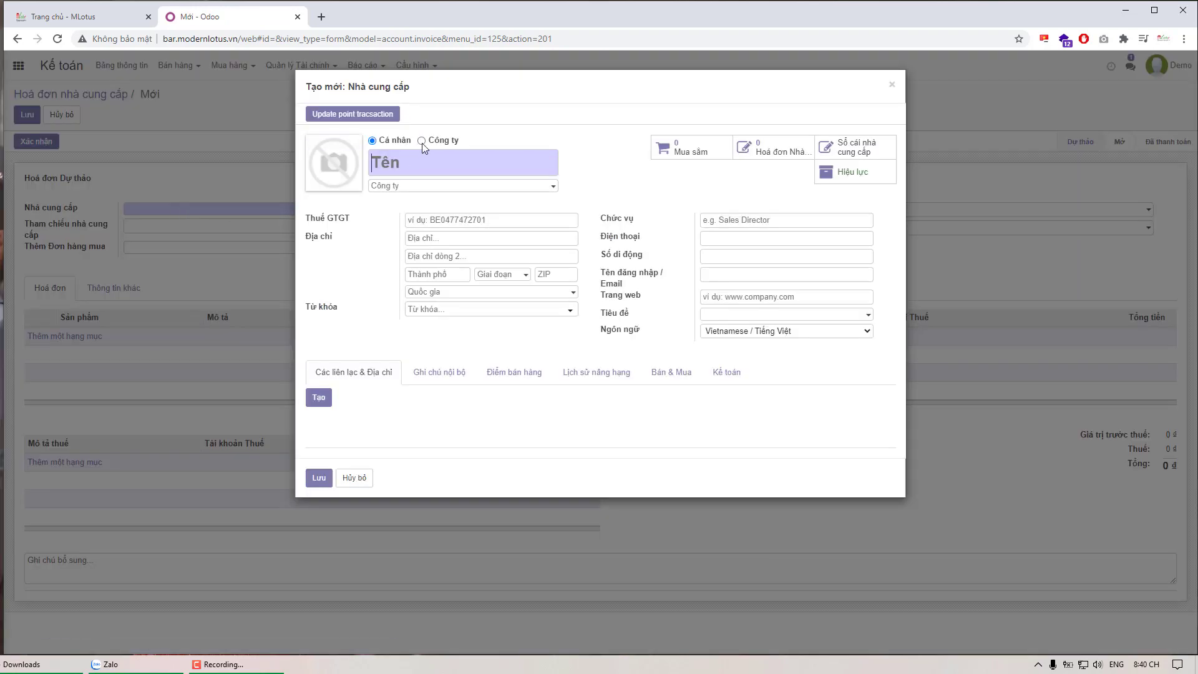
click(422, 141)
text(Nhà cung )
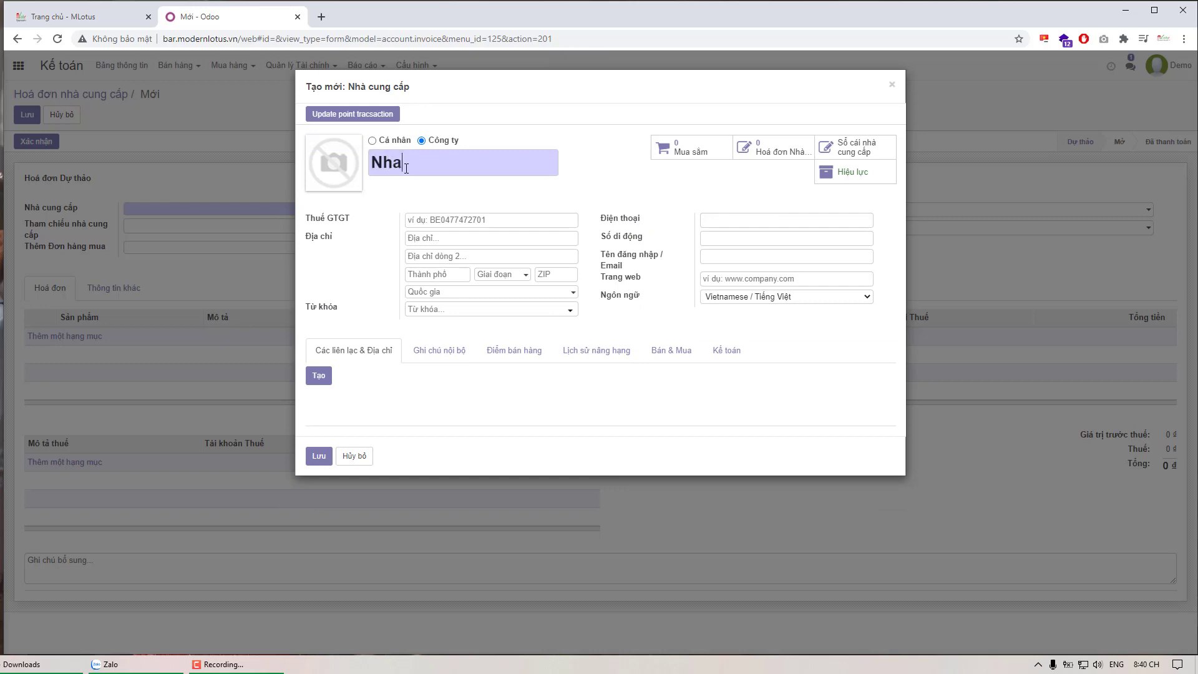
text(cấp A)
click(315, 455)
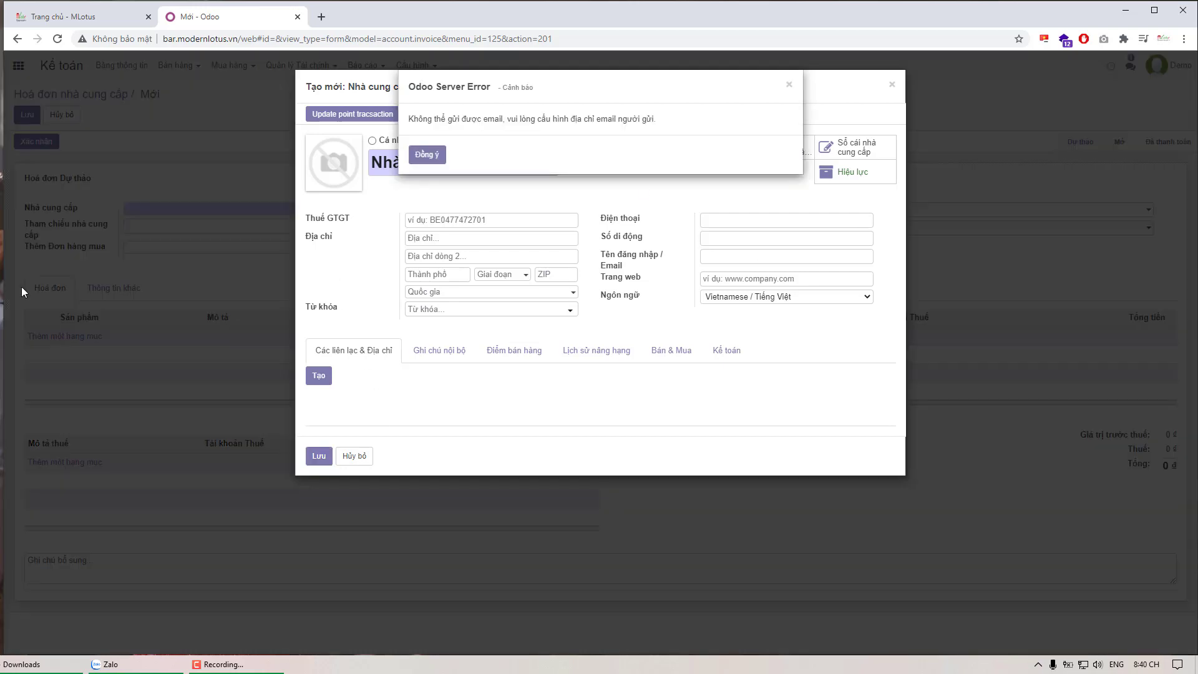
click(431, 156)
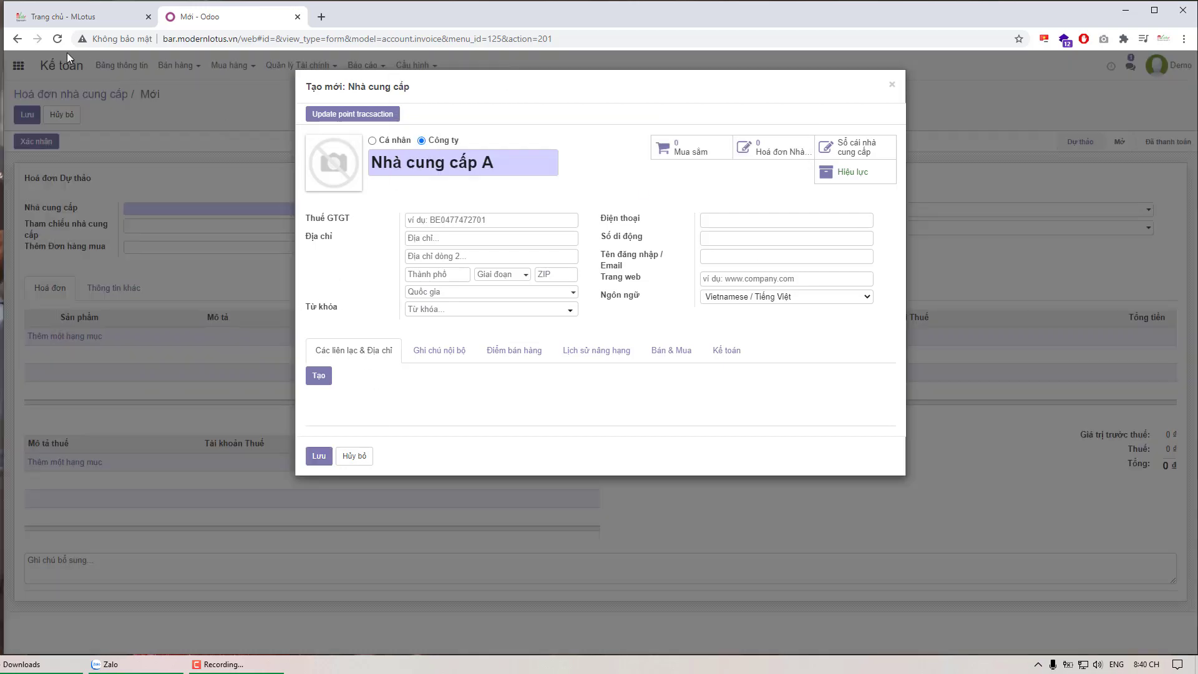
key(Escape)
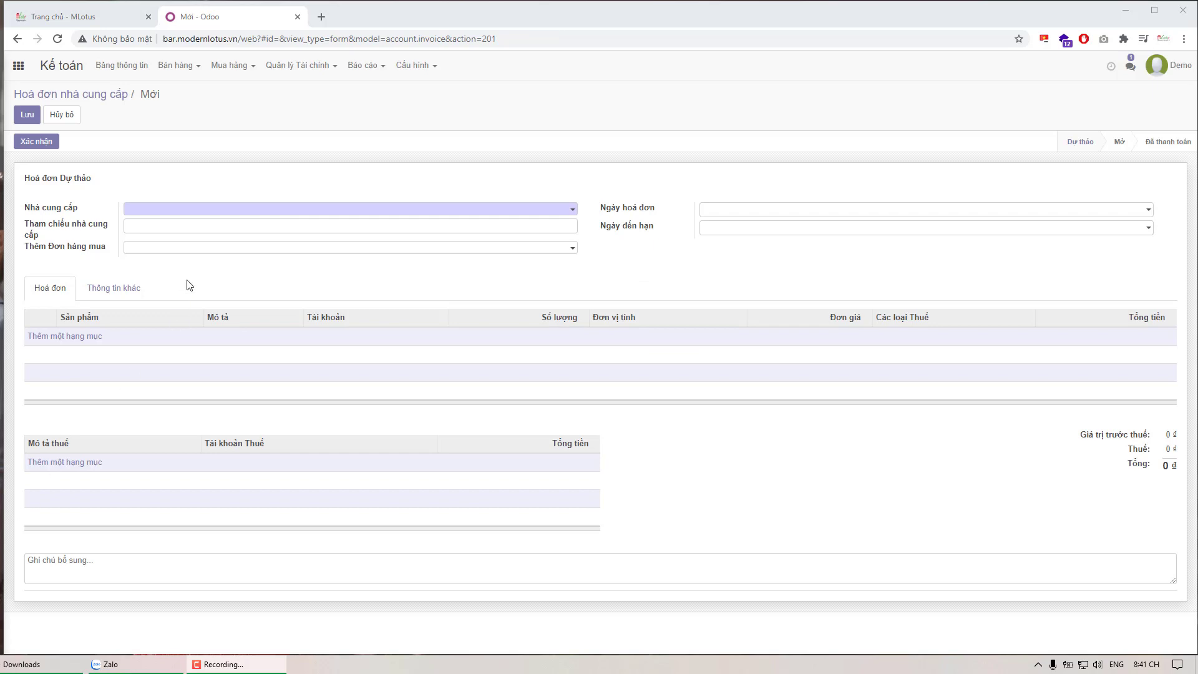
Step: Create and save a supplier named "Nhà cung cấp A" of type Công ty for the draft bill
click(206, 211)
click(206, 230)
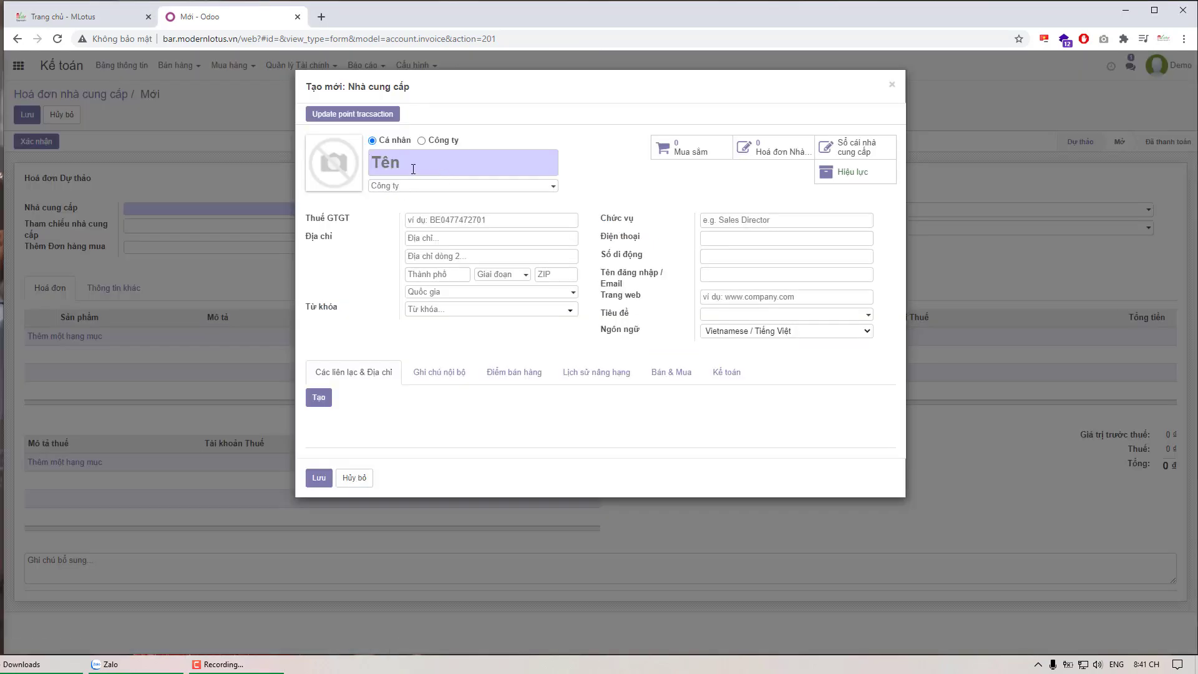
text(Nhà cung cấp A)
click(431, 140)
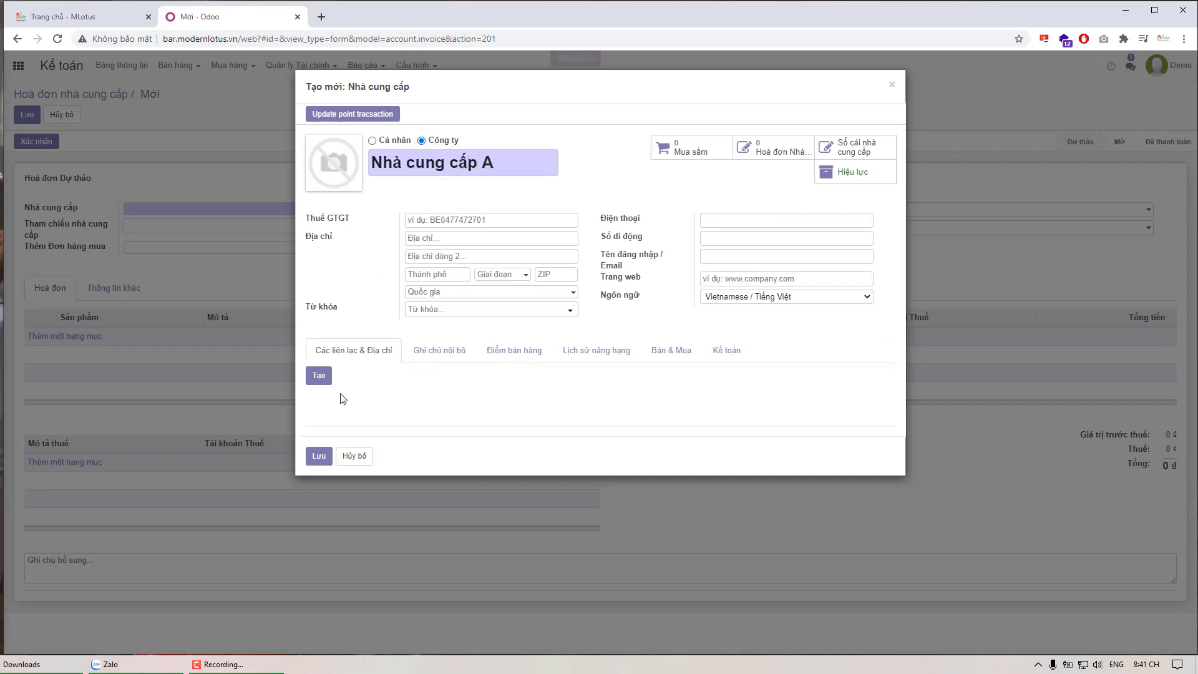
click(317, 455)
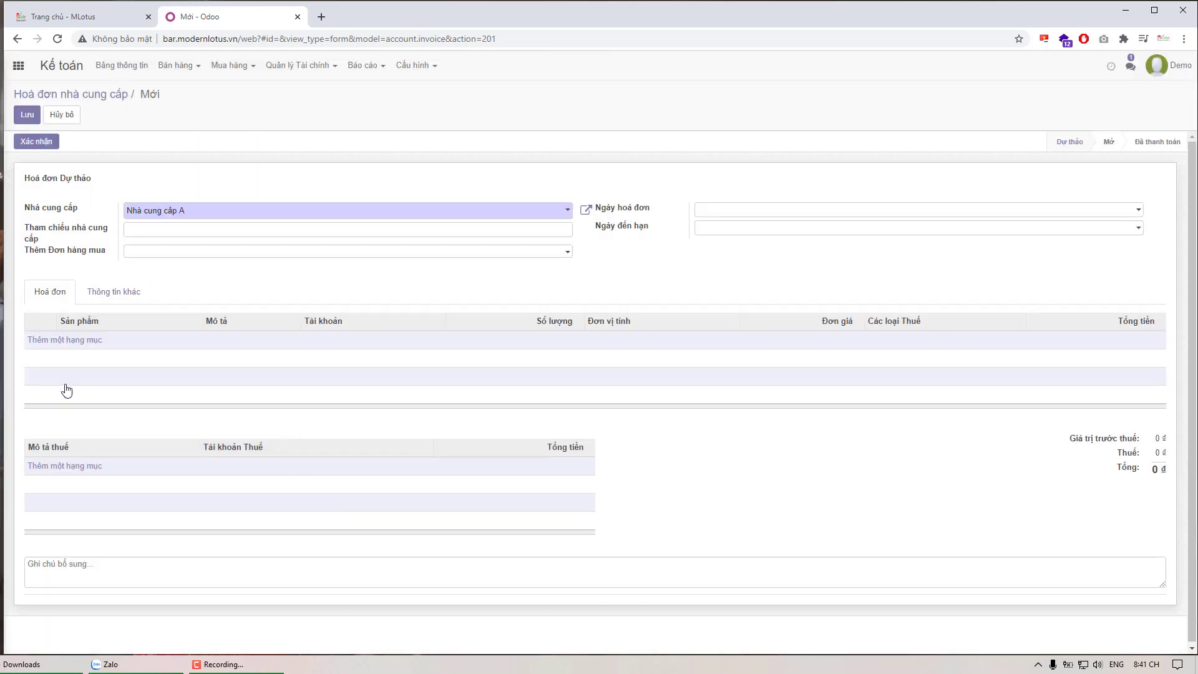
Step: Add a bill line with a newly created product "Điện" whose Loại sản phẩm is Dịch vụ
click(77, 349)
click(87, 342)
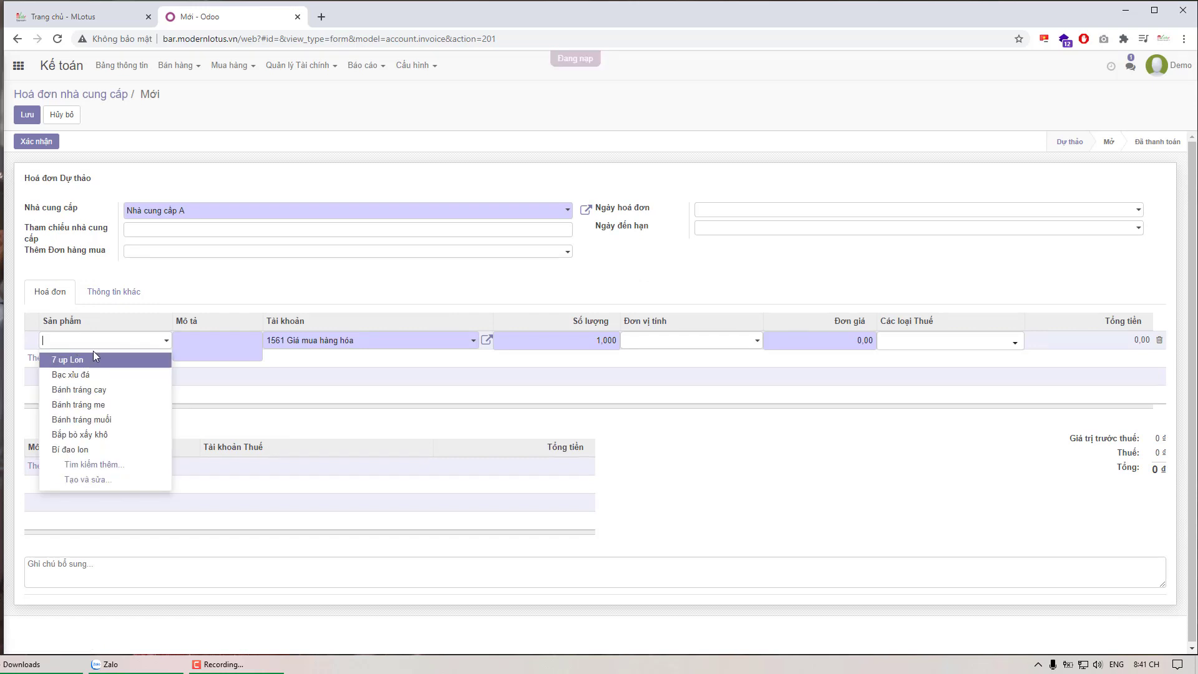
click(113, 487)
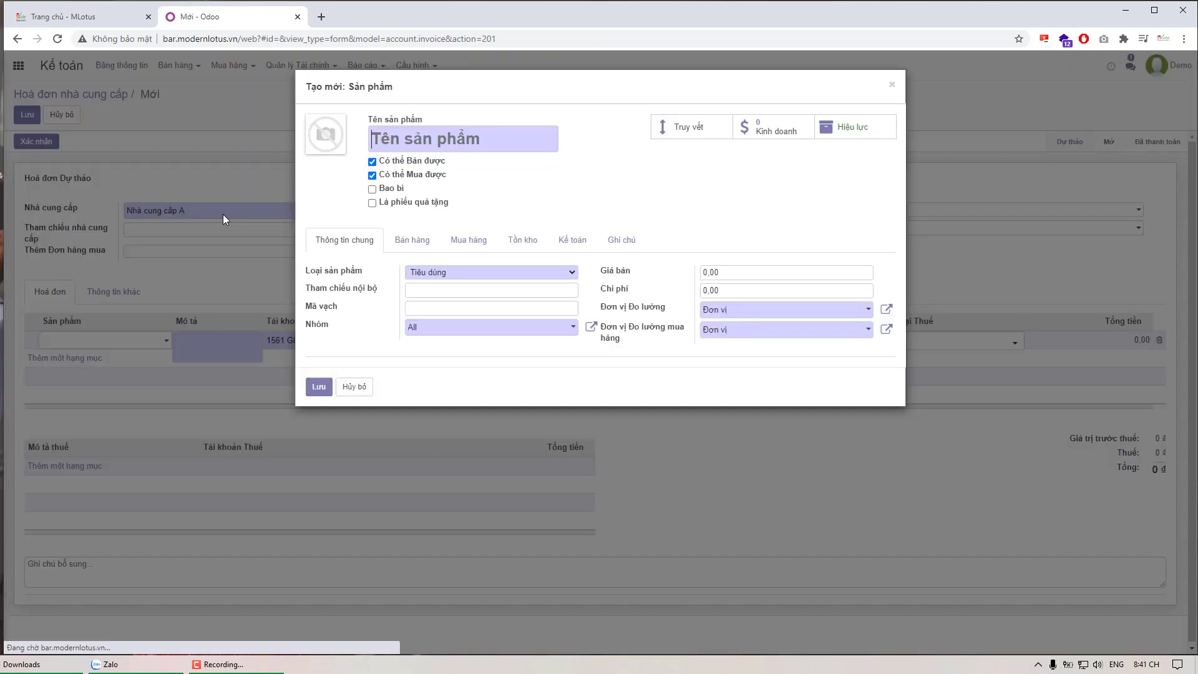
text(Điện)
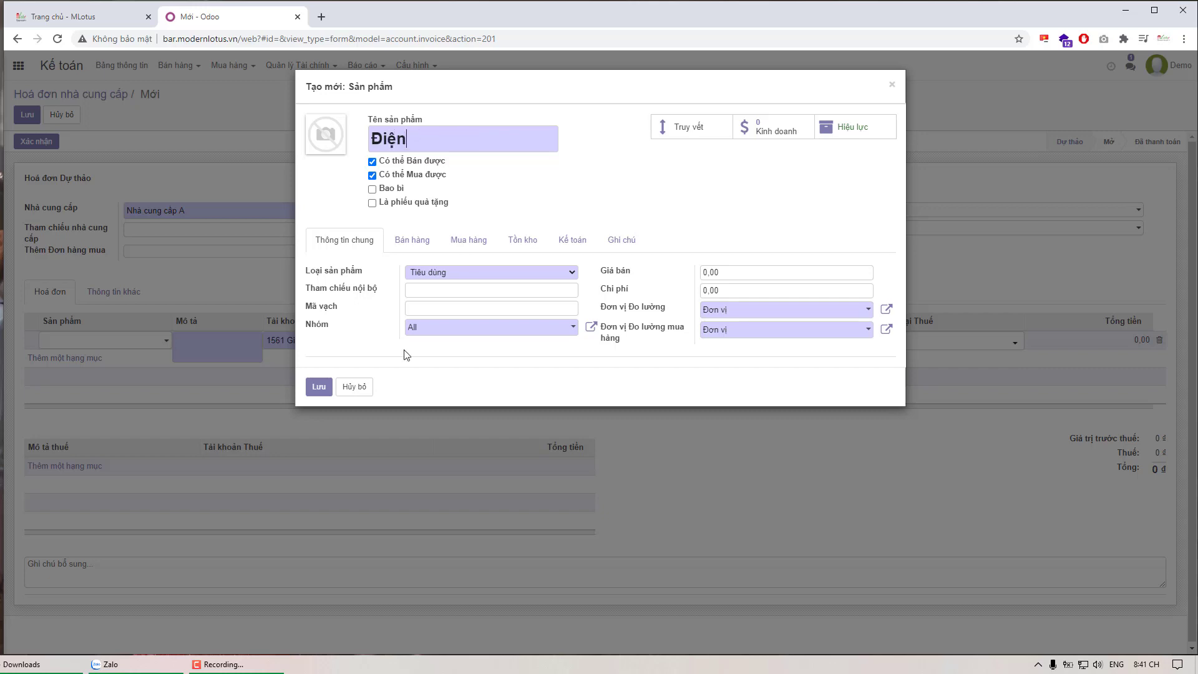
click(457, 276)
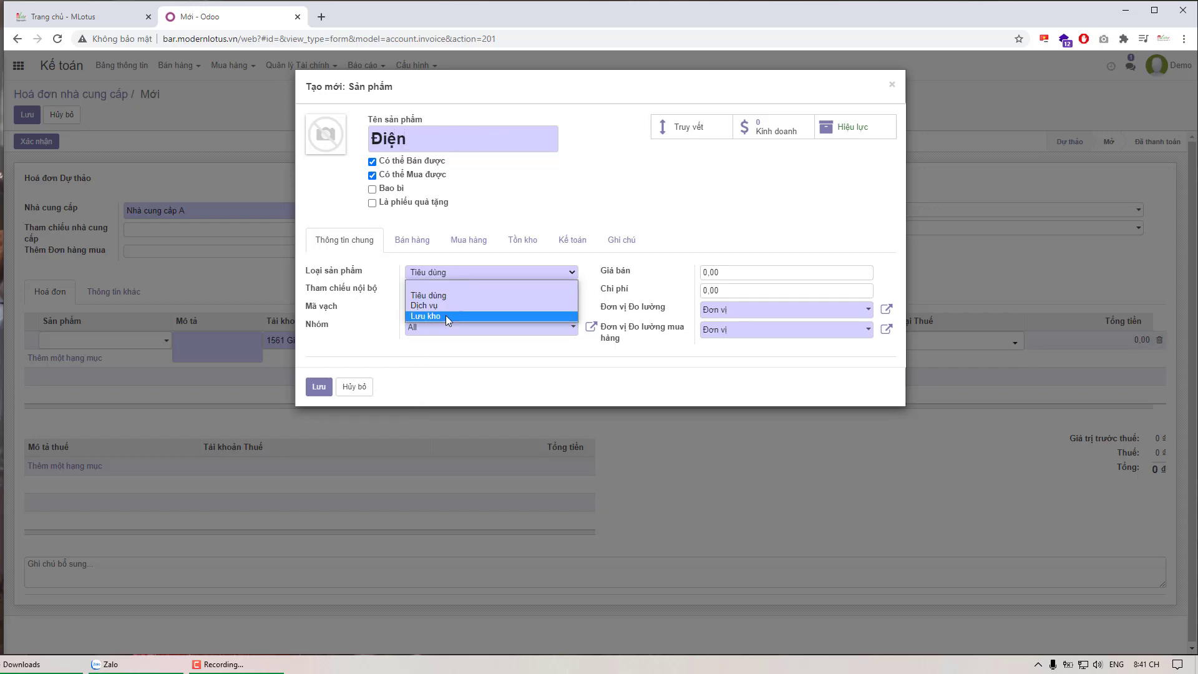
click(465, 306)
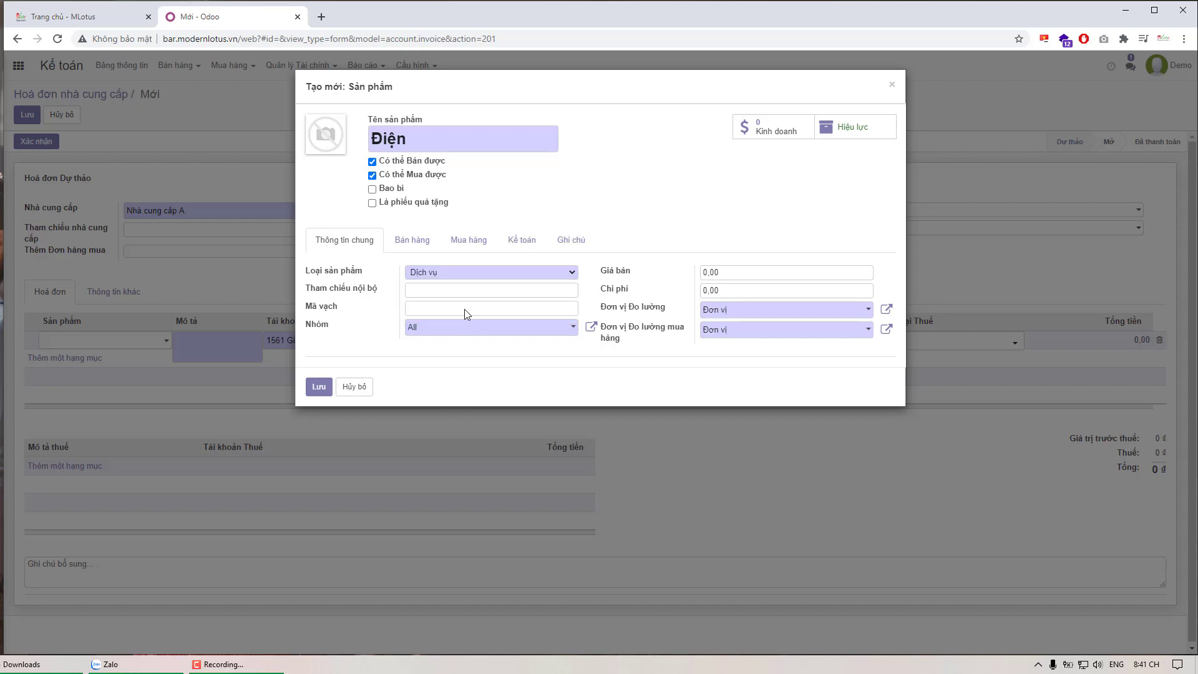
click(724, 273)
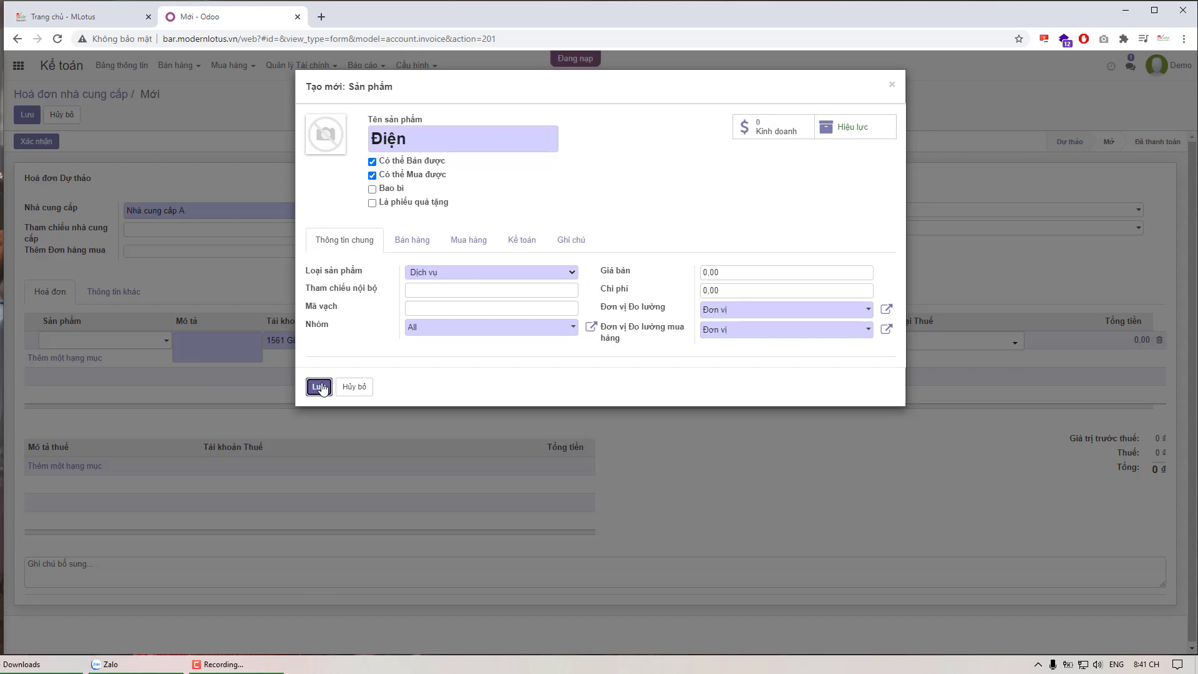
click(321, 387)
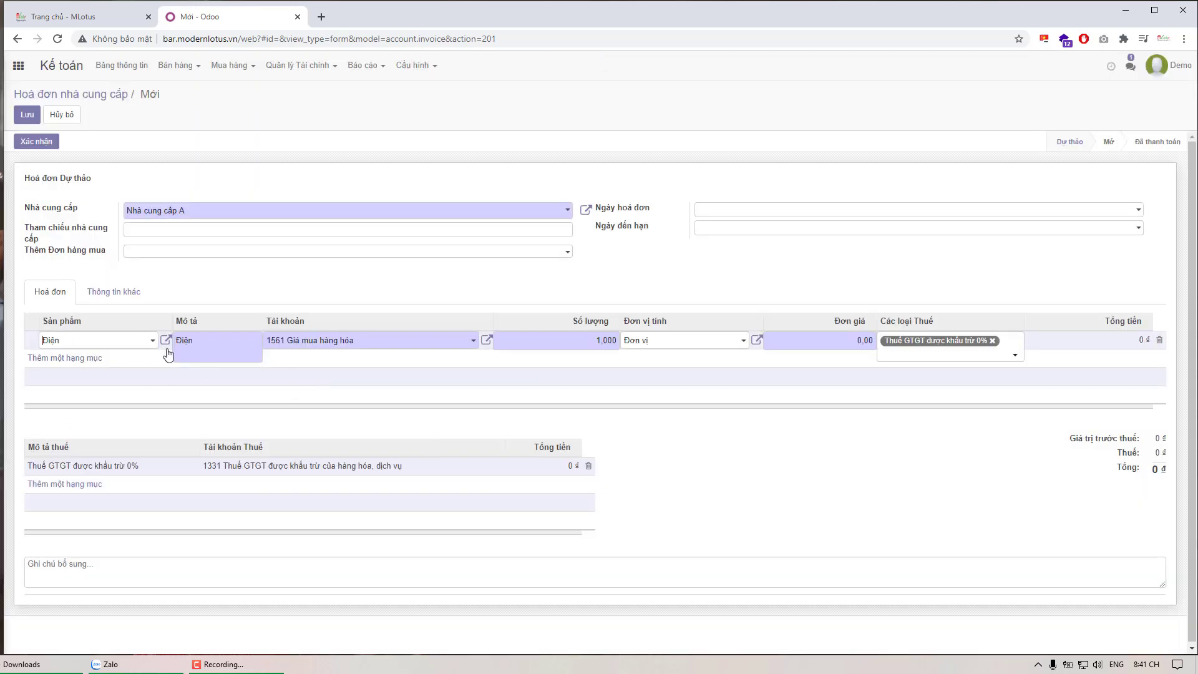
Step: Describe the Điện line as "Tiền điện tháng 1/2021" and set its unit price to 2.000.000
click(200, 350)
key(BackSpace)
key(BackSpace)
key(BackSpace)
text(Tiền điện tháng 1/2021)
double_click(855, 344)
text(200000)
Step: Set the Điện line's tax to Thuế GTGT được khấu trừ 10% and save the bill
click(993, 342)
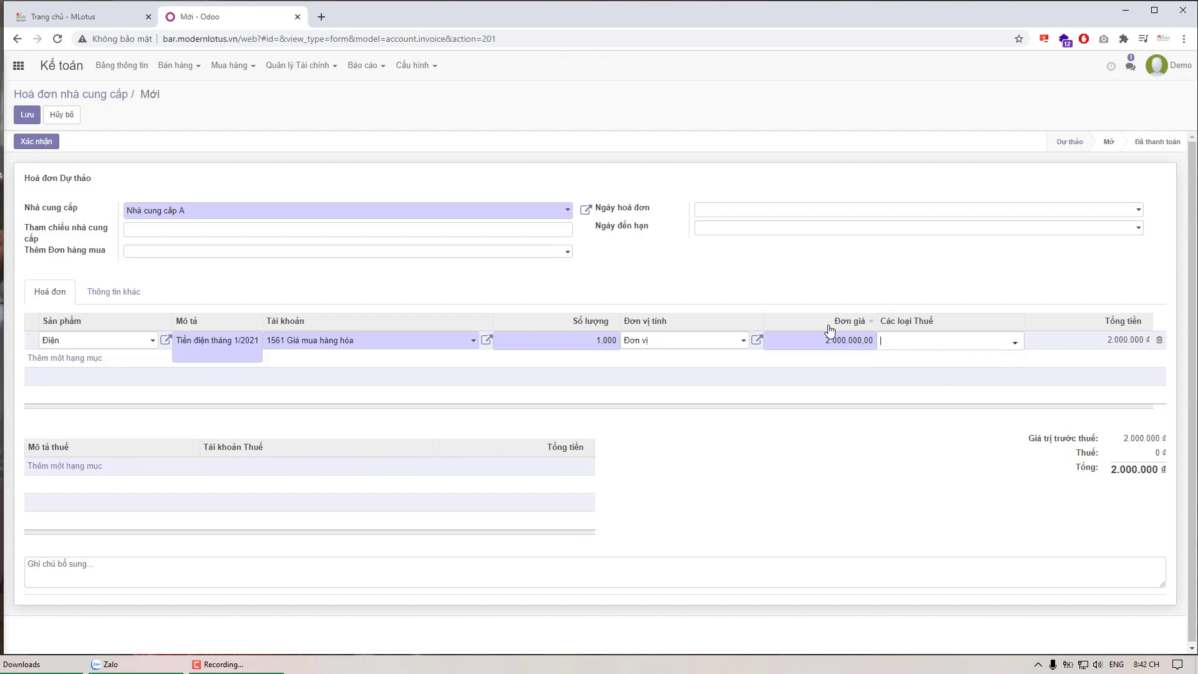
click(947, 347)
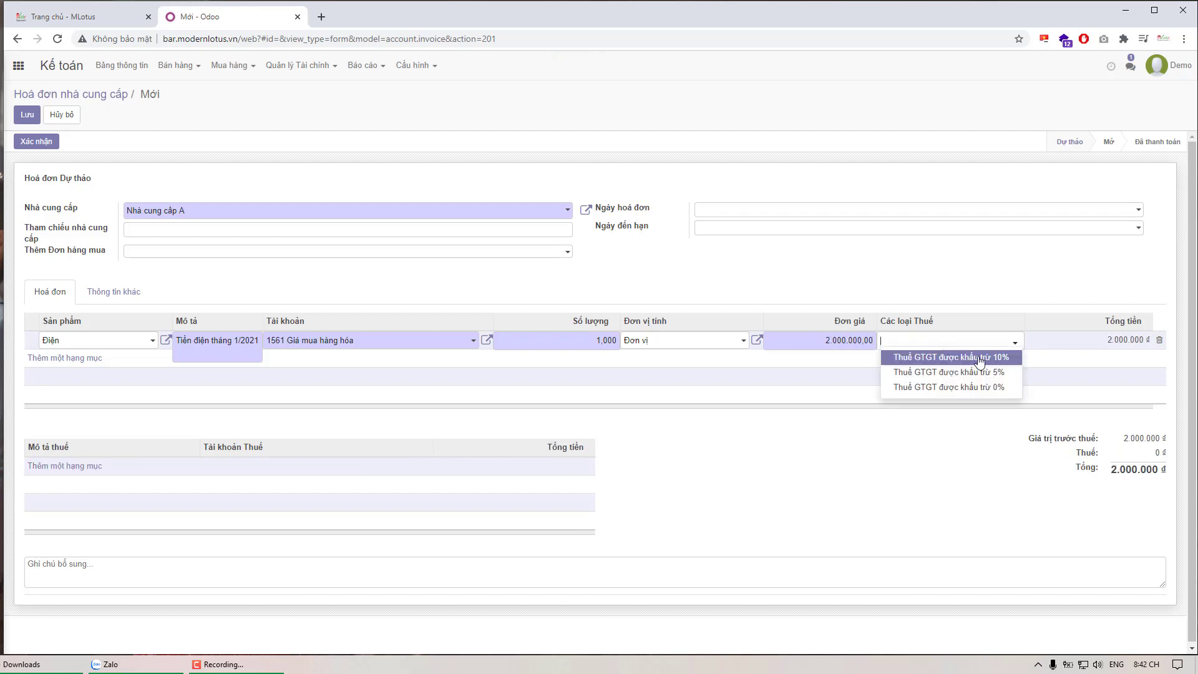
click(979, 354)
click(910, 483)
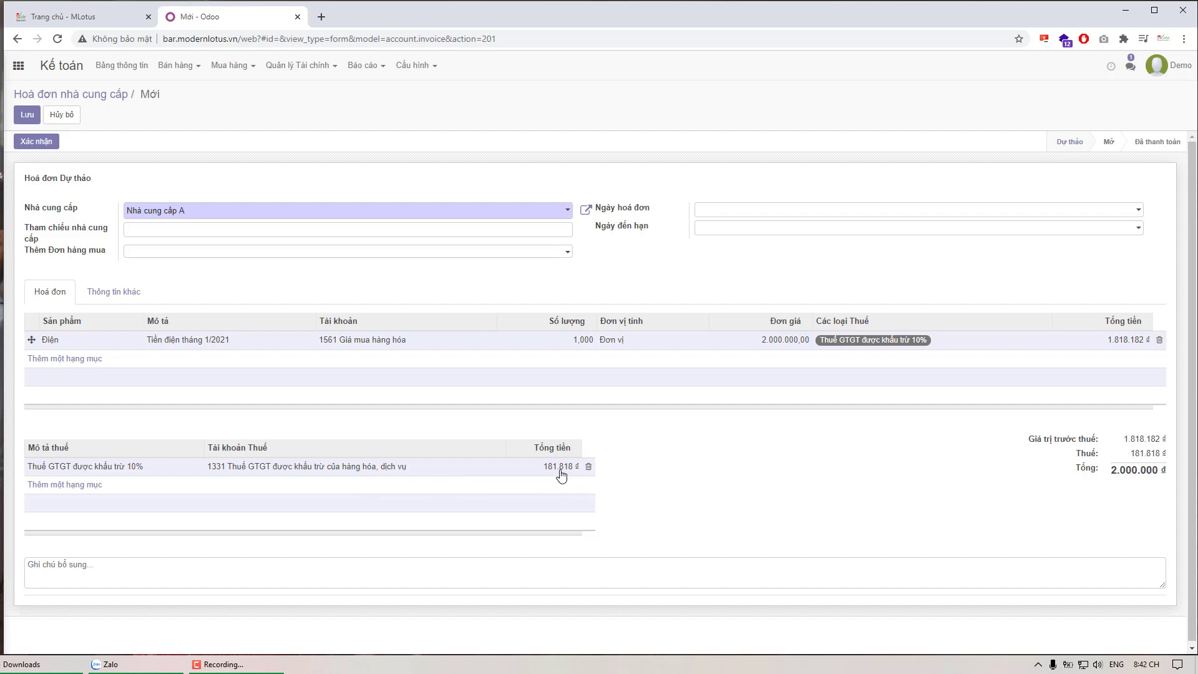
click(28, 117)
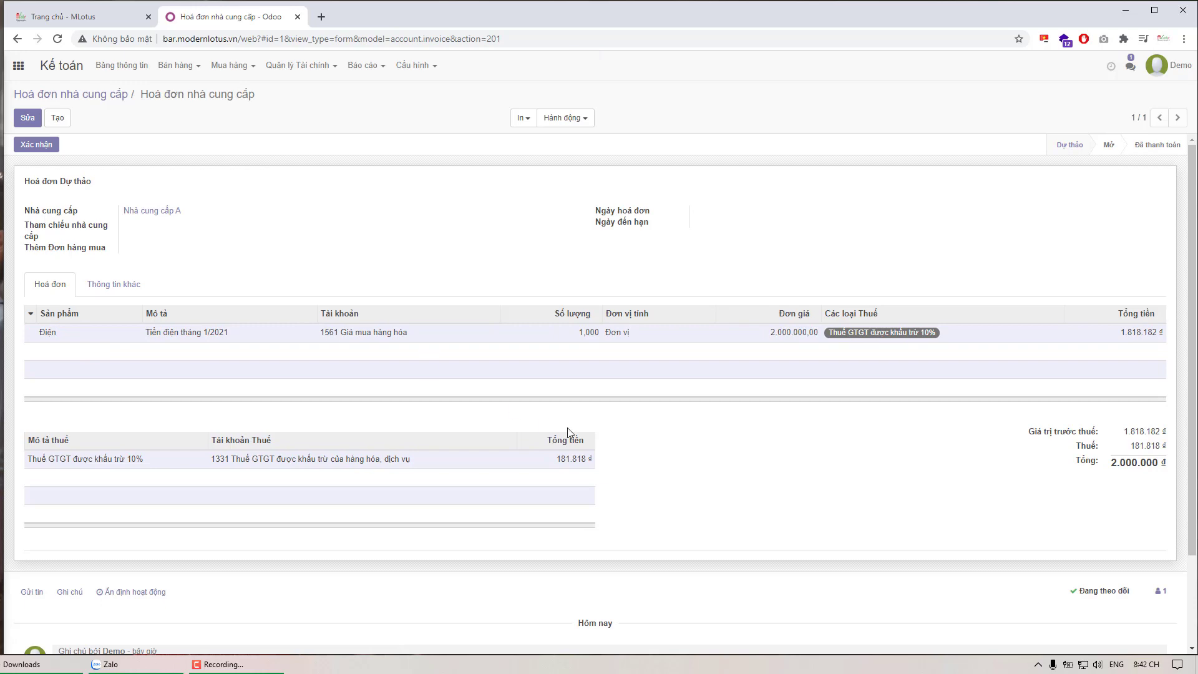
Step: Confirm the bill from Nhà cung cấp A and register its full payment through the Tiền mặt (VND) journal
click(37, 145)
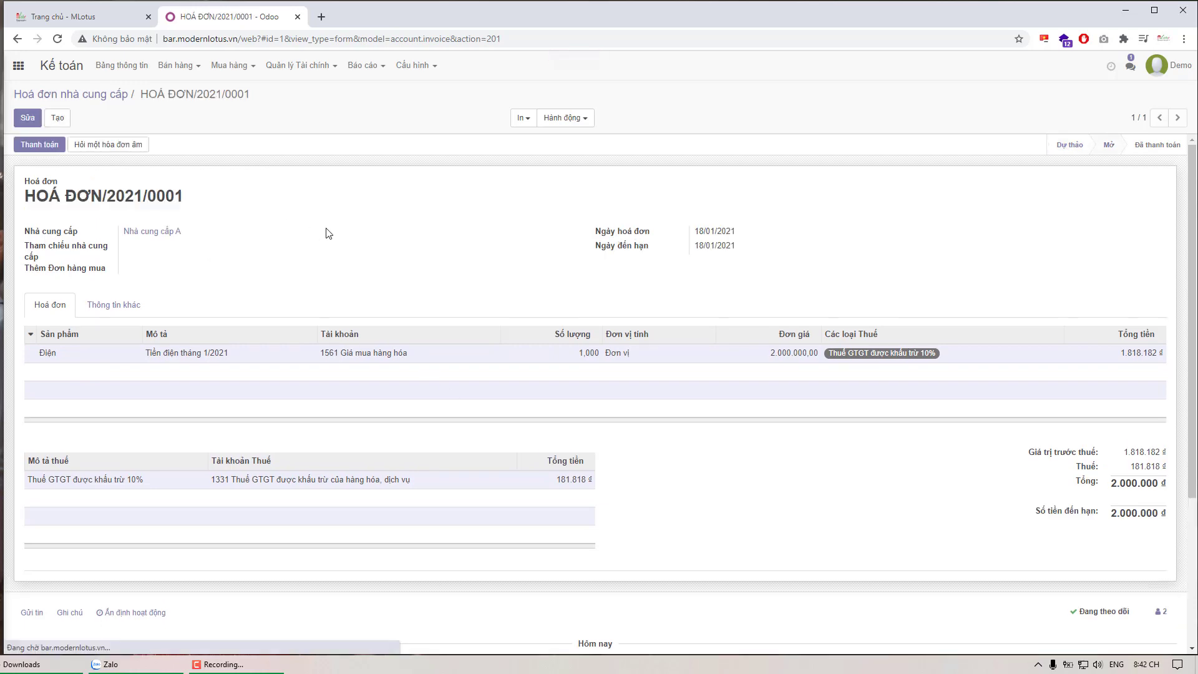
click(40, 146)
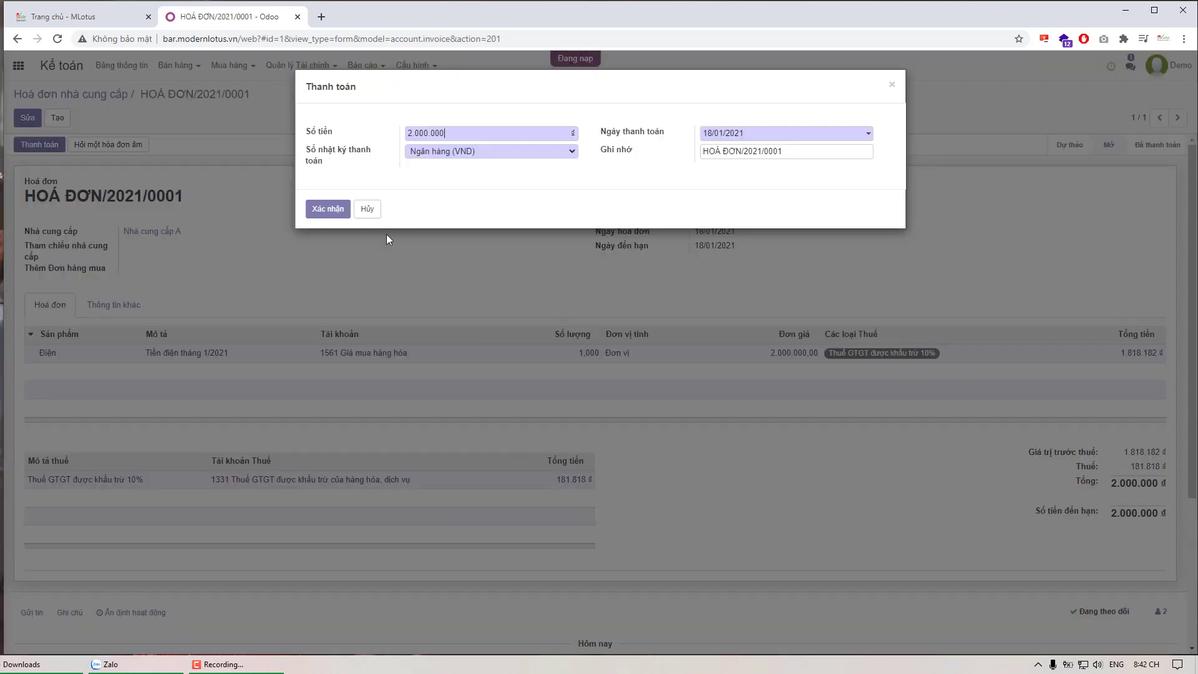
click(467, 154)
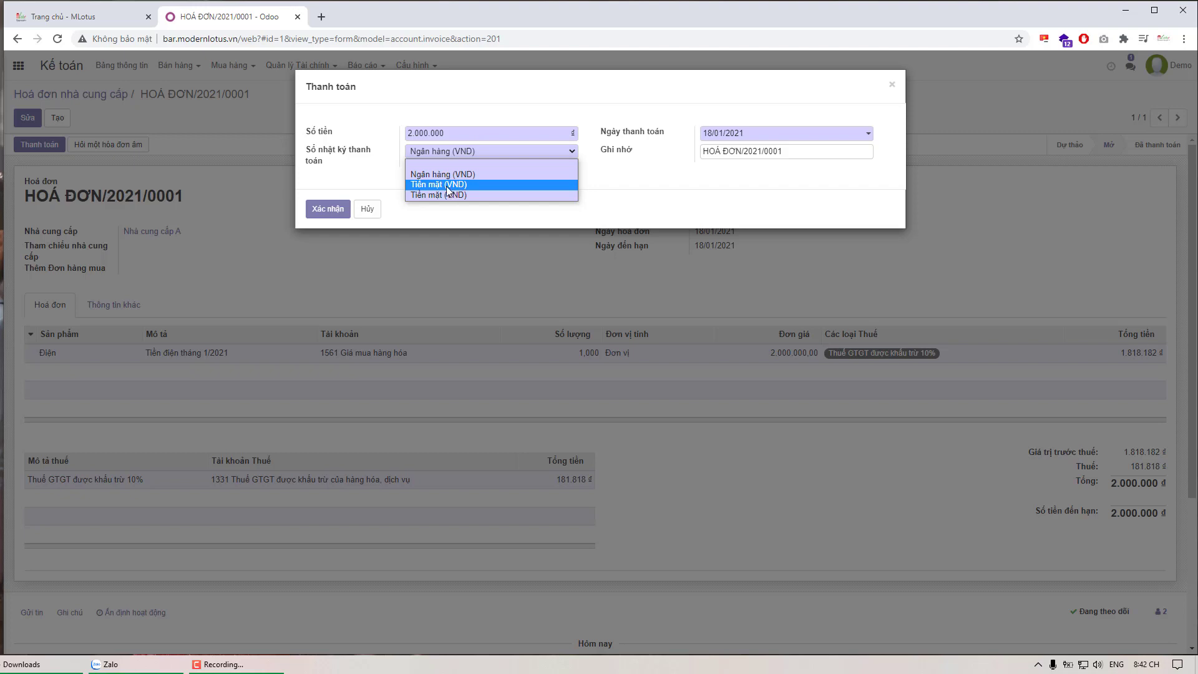
click(447, 186)
click(331, 210)
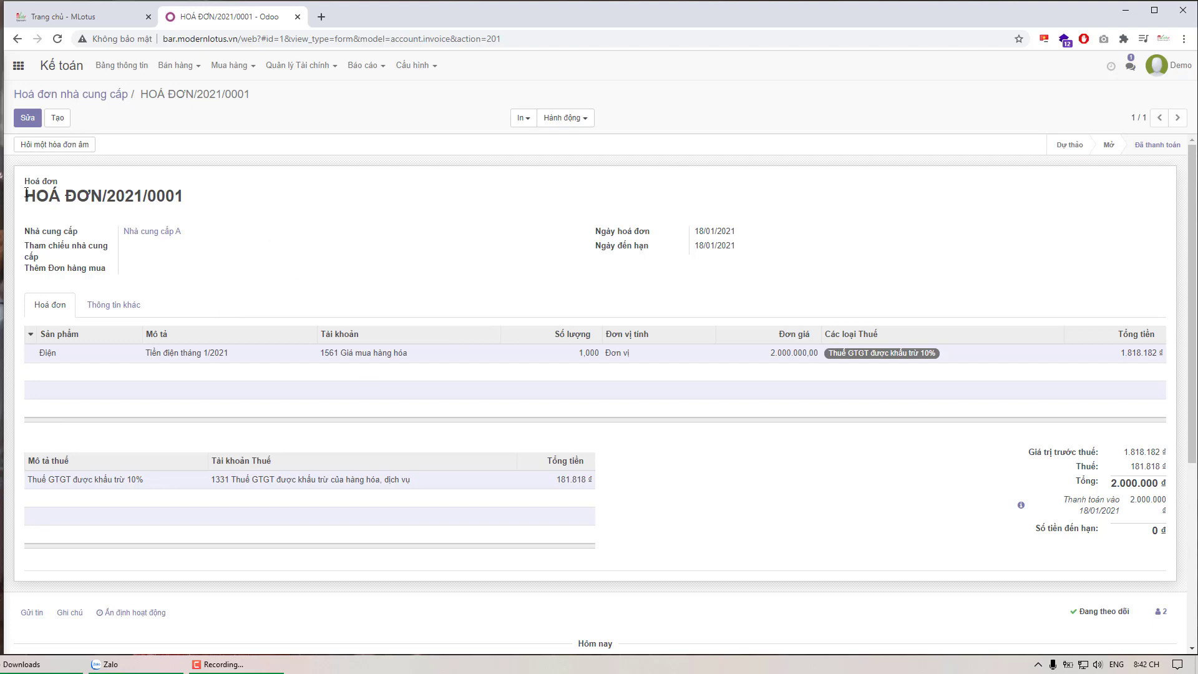
drag(26, 193, 250, 211)
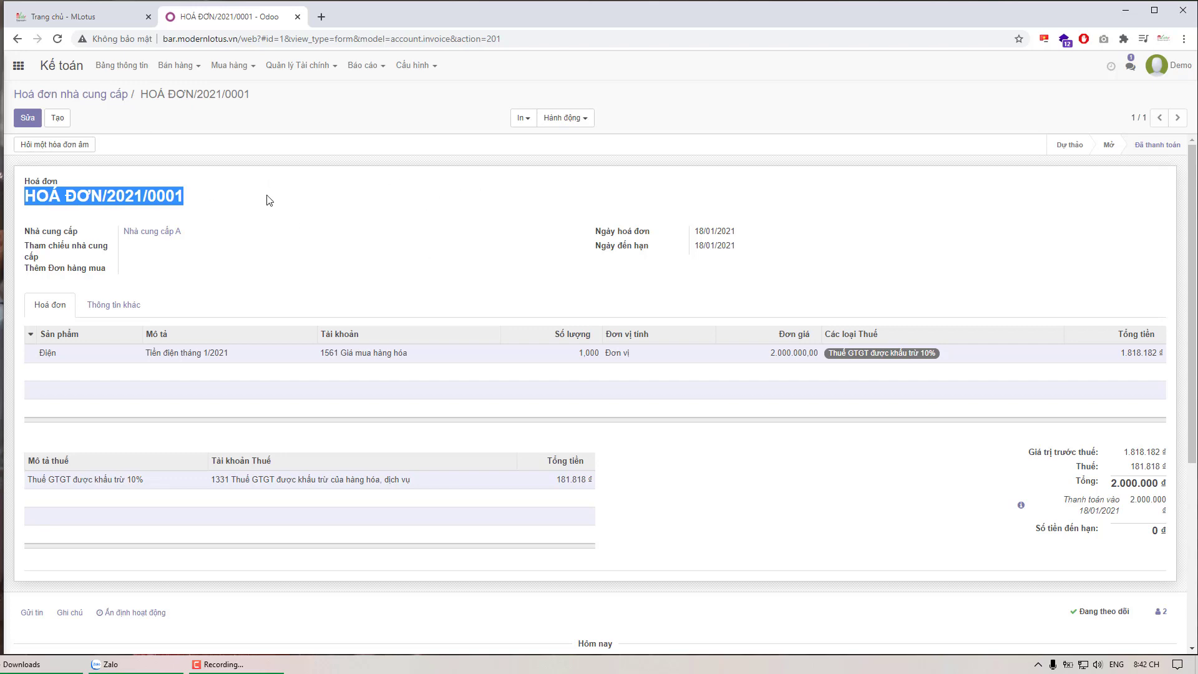
click(238, 200)
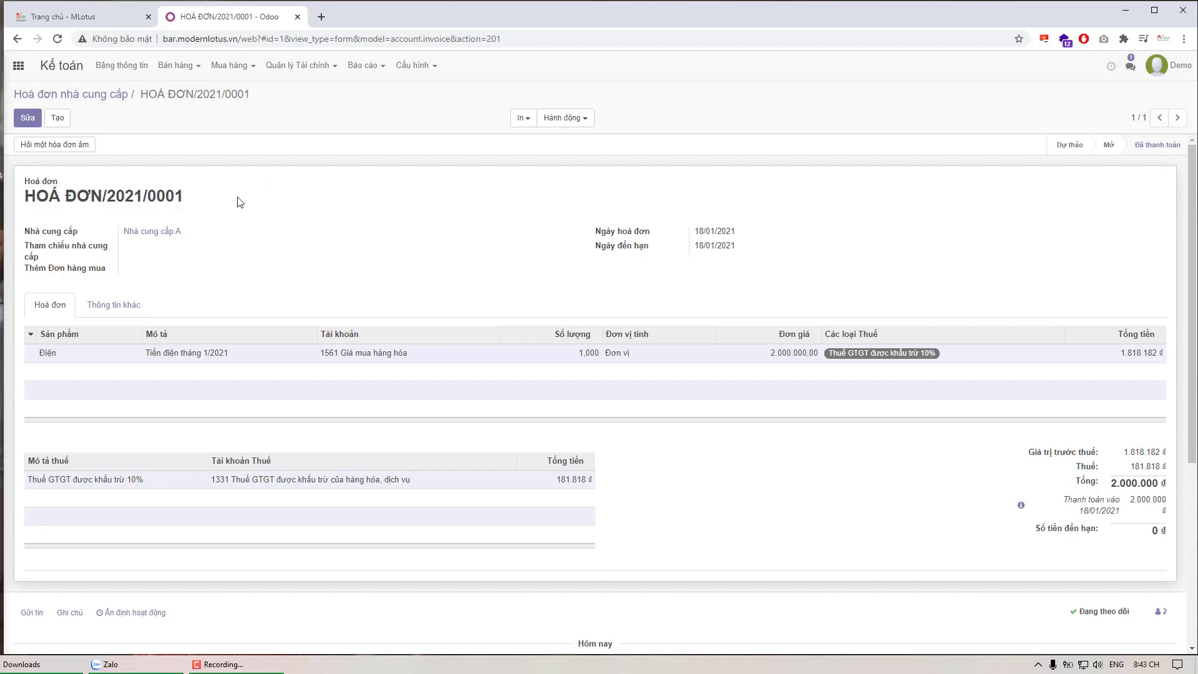
Step: Start another supplier bill and create a supplier named "Nhà cung cấp B" of type Công ty for it
click(113, 100)
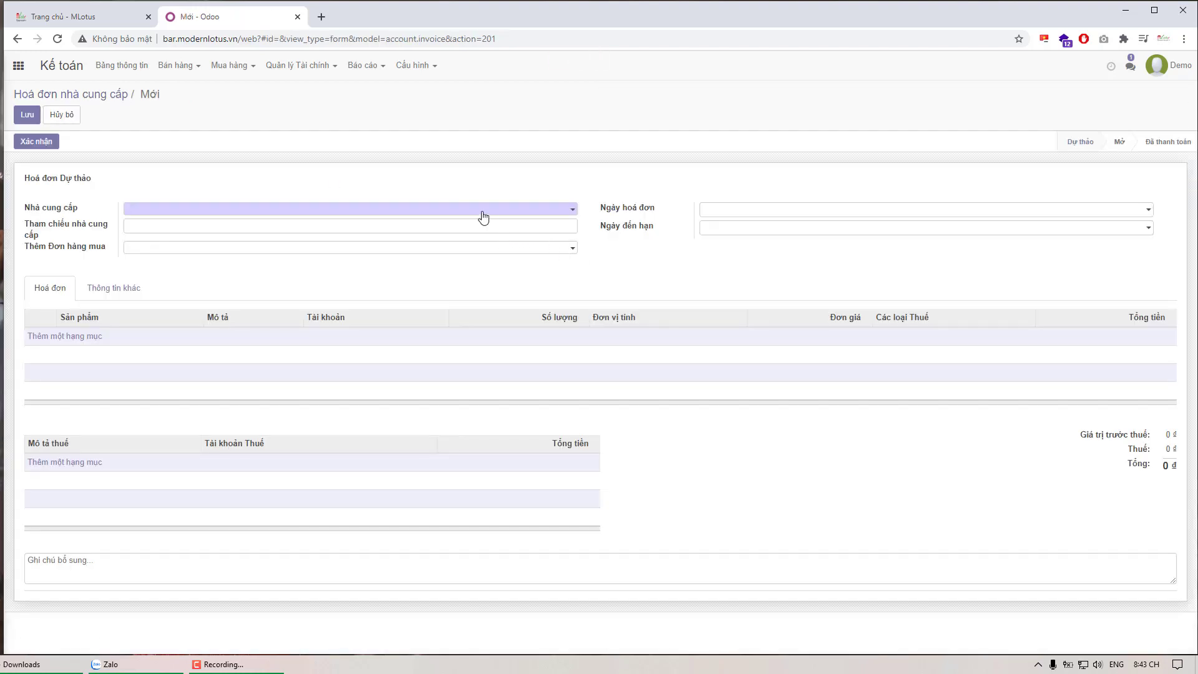
click(482, 212)
click(418, 250)
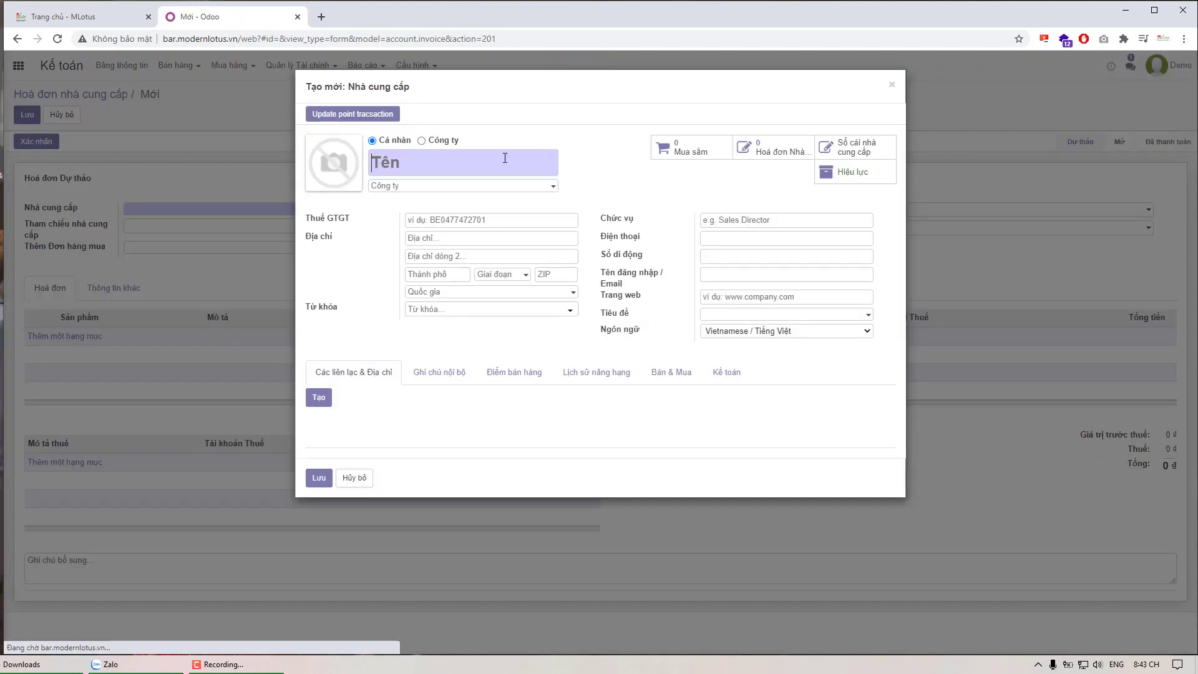
text(Hóa đơn)
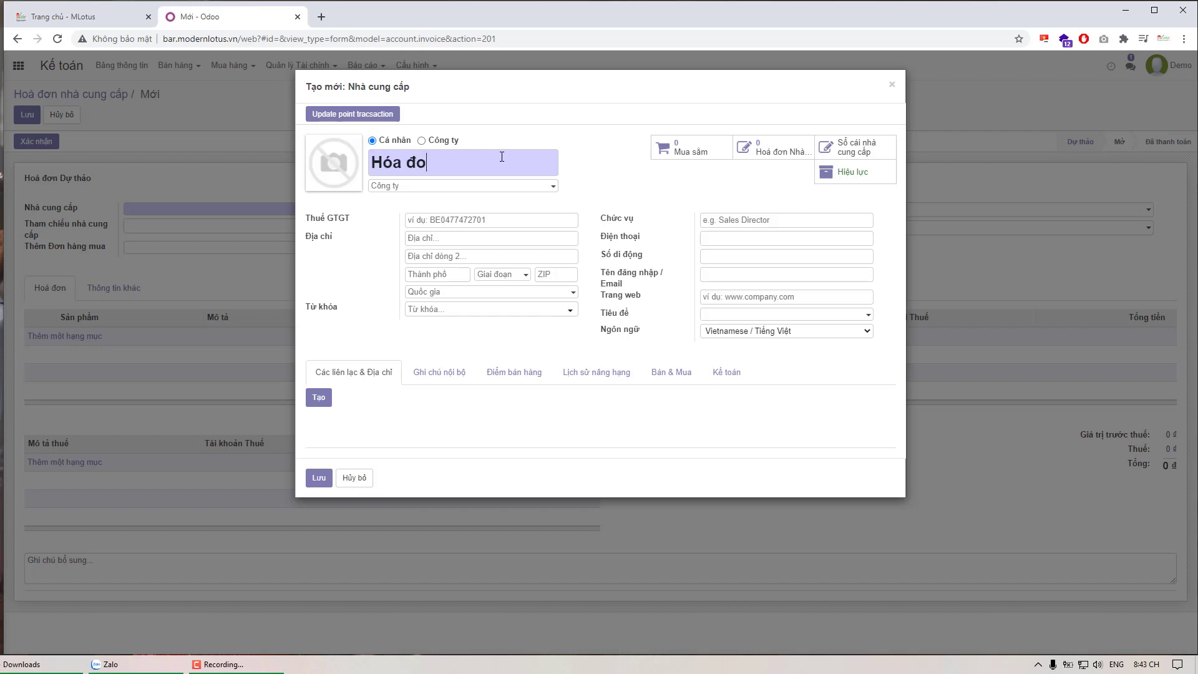
key(BackSpace)
key(BackSpace)
key(BackSpace)
key(BackSpace)
key(BackSpace)
key(BackSpace)
key(BackSpace)
key(BackSpace)
text(Nha)
text( cung cấp B)
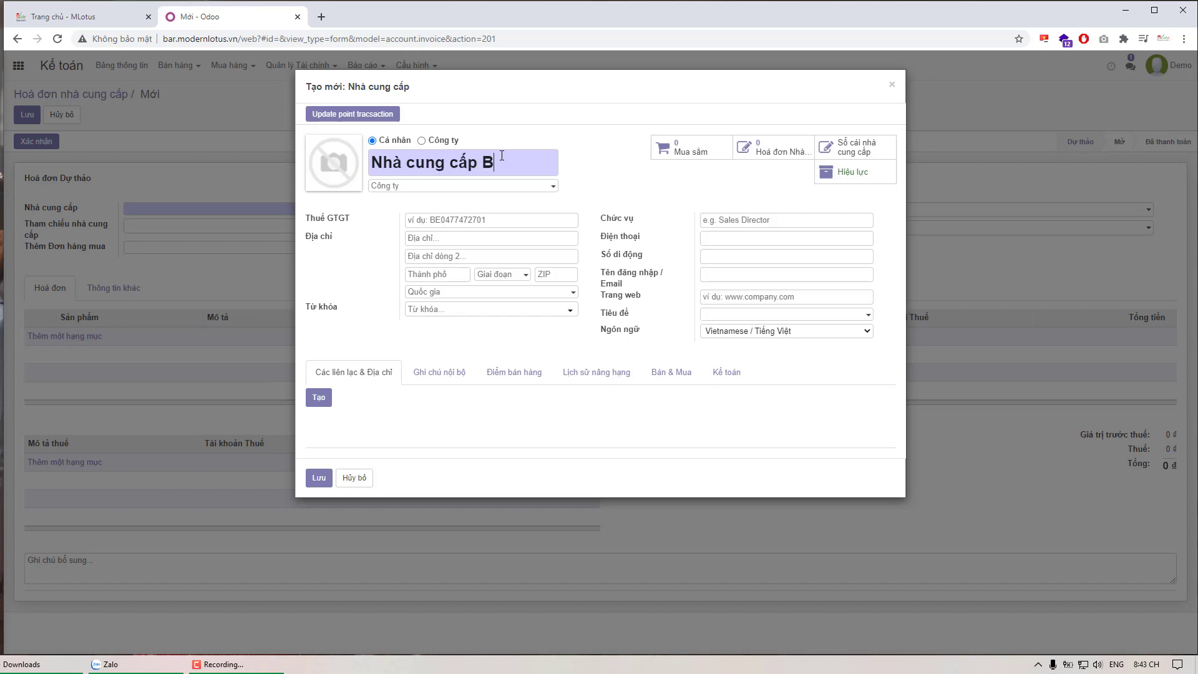
click(451, 140)
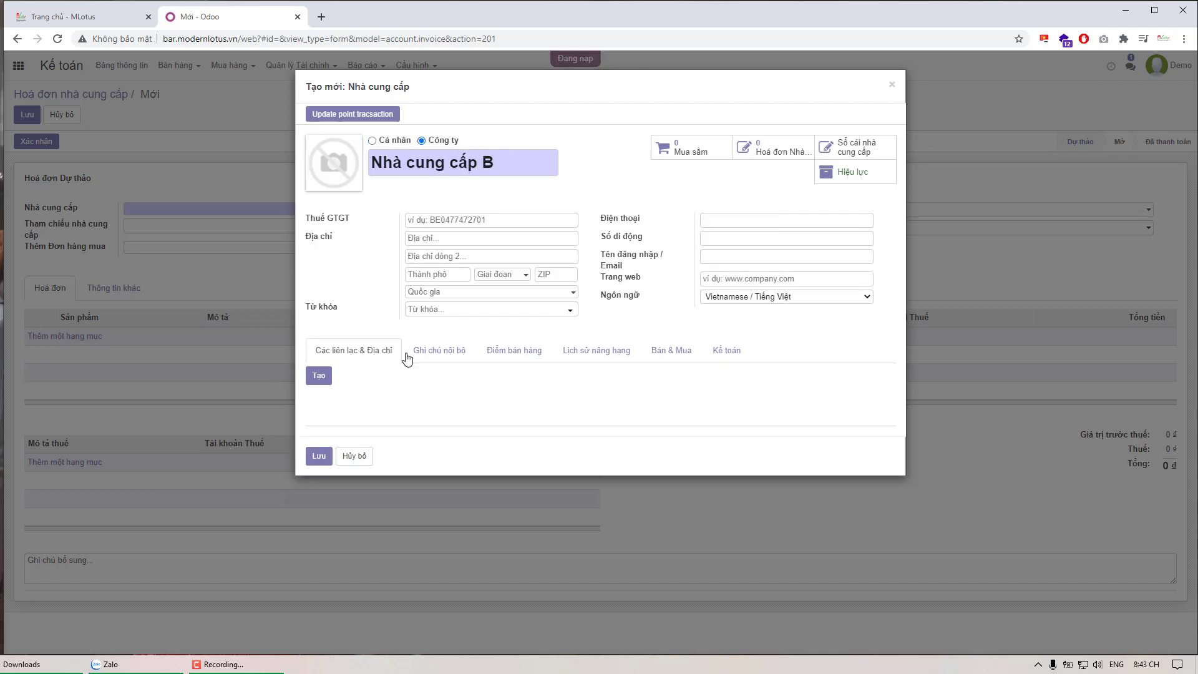
click(327, 462)
Step: Add a bill line for Nhà cung cấp B with a newly created product named "Sản phẩm không HĐ"
click(86, 342)
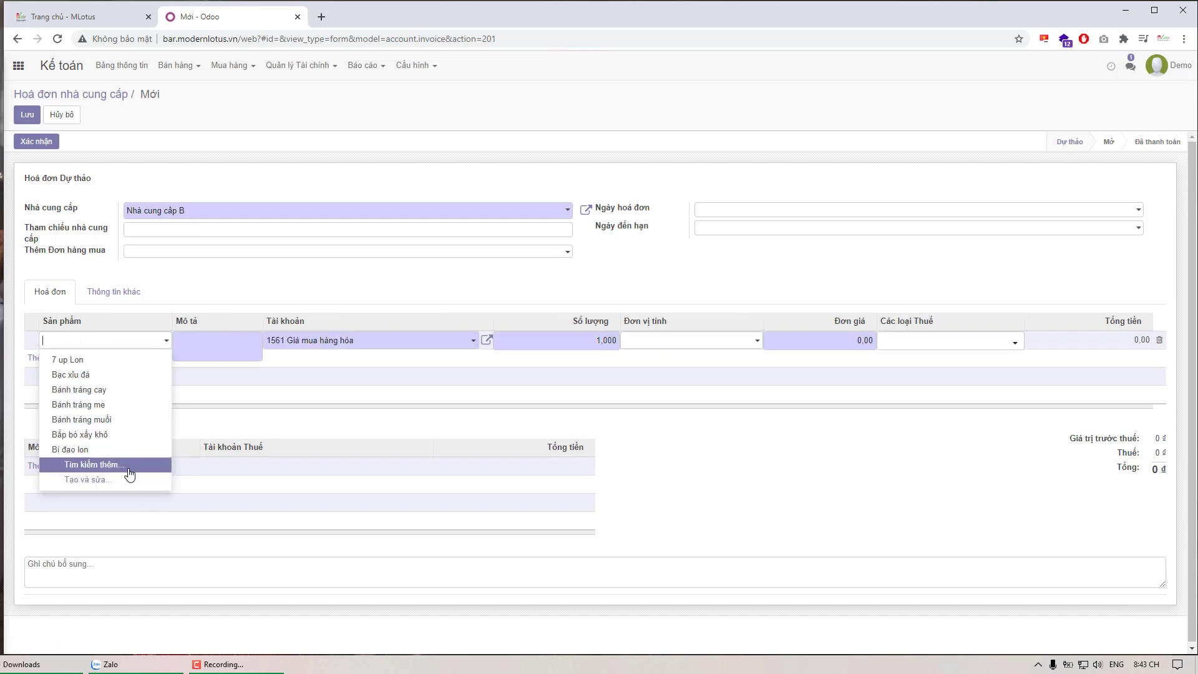
click(129, 479)
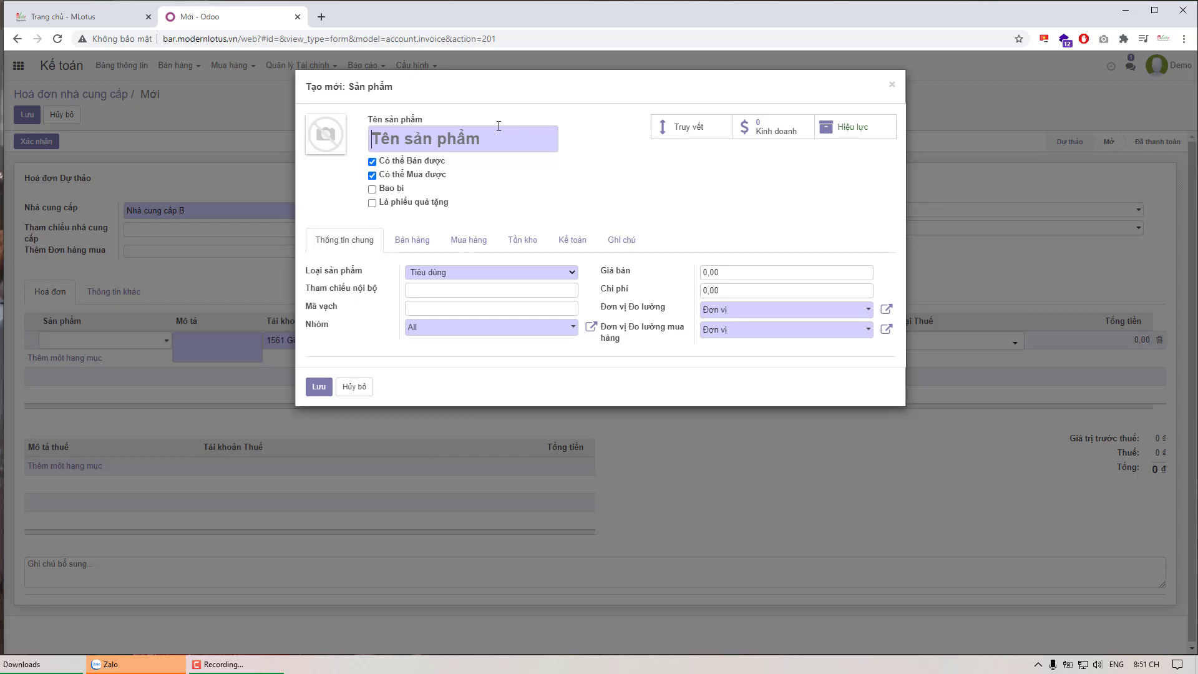
text(Sán)
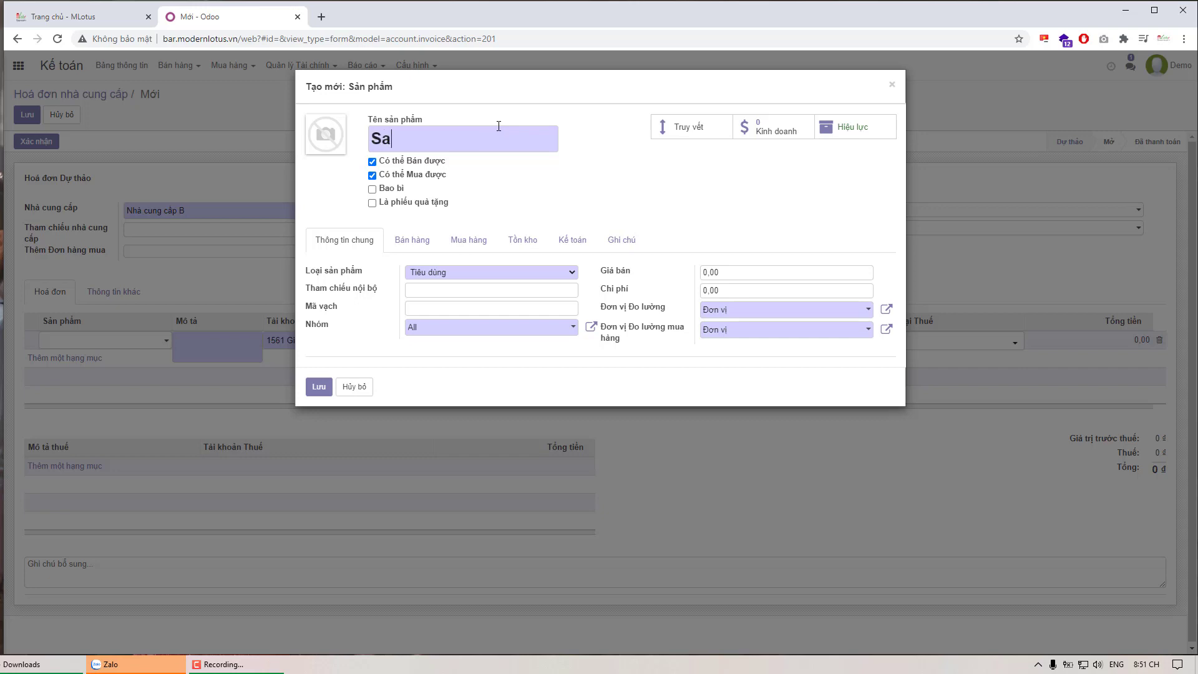
text( phẩm không HĐ)
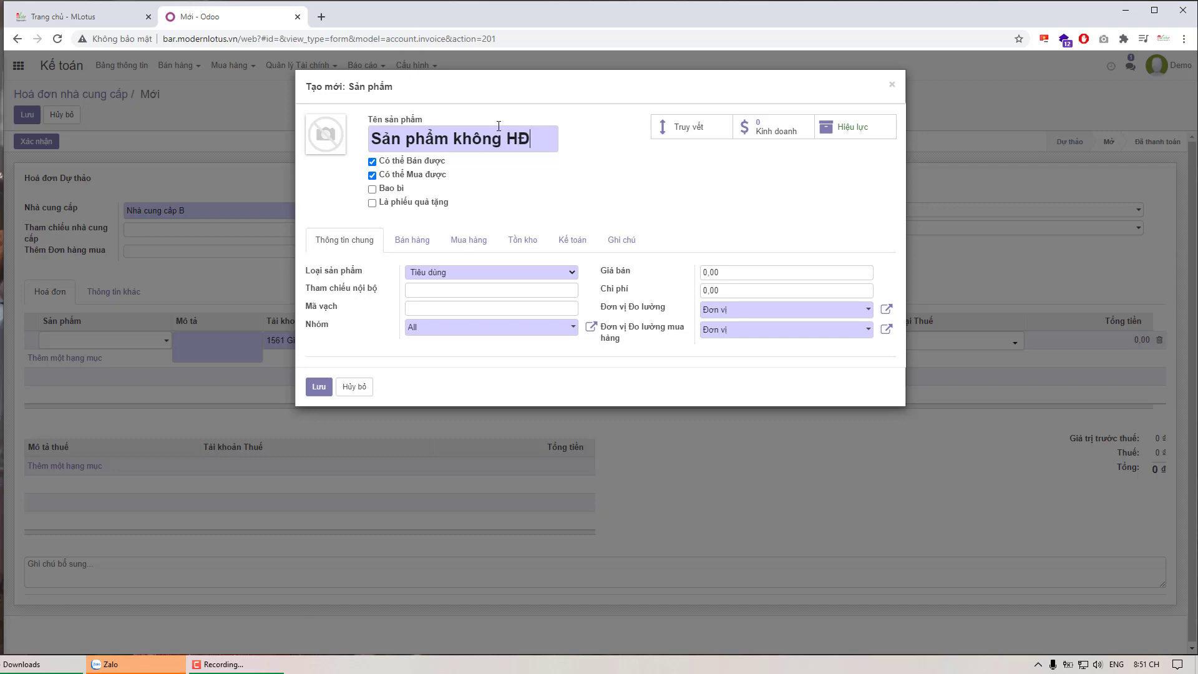
drag(546, 149, 382, 159)
click(553, 143)
drag(544, 138, 353, 156)
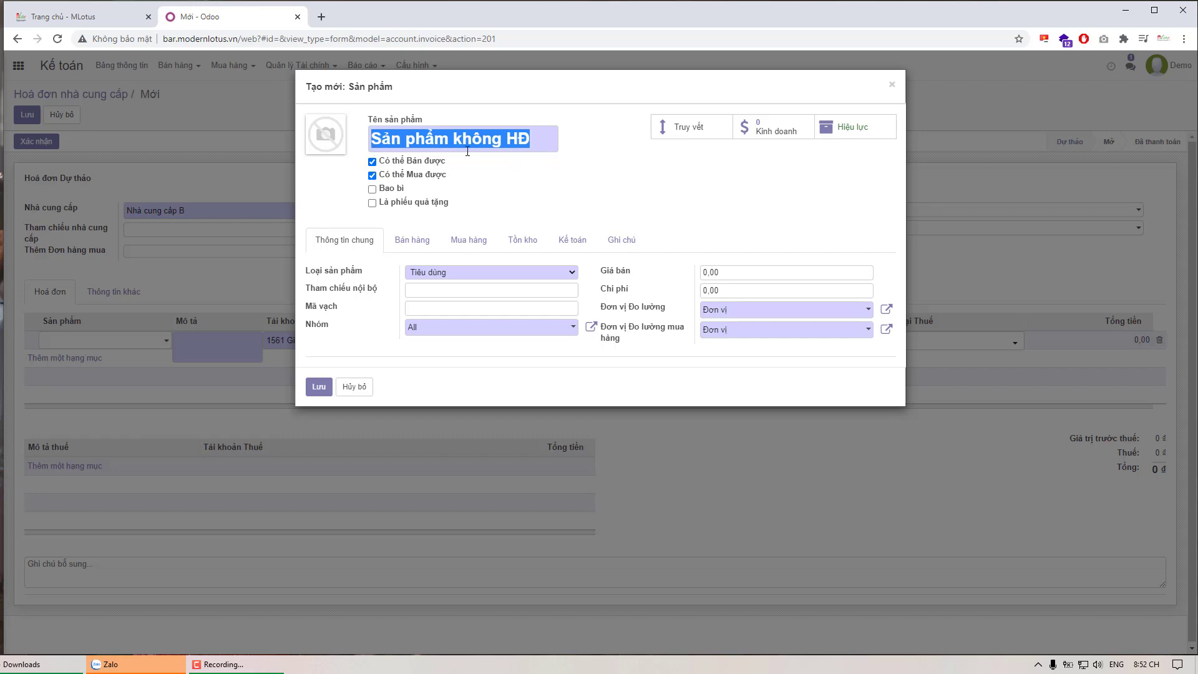
click(319, 388)
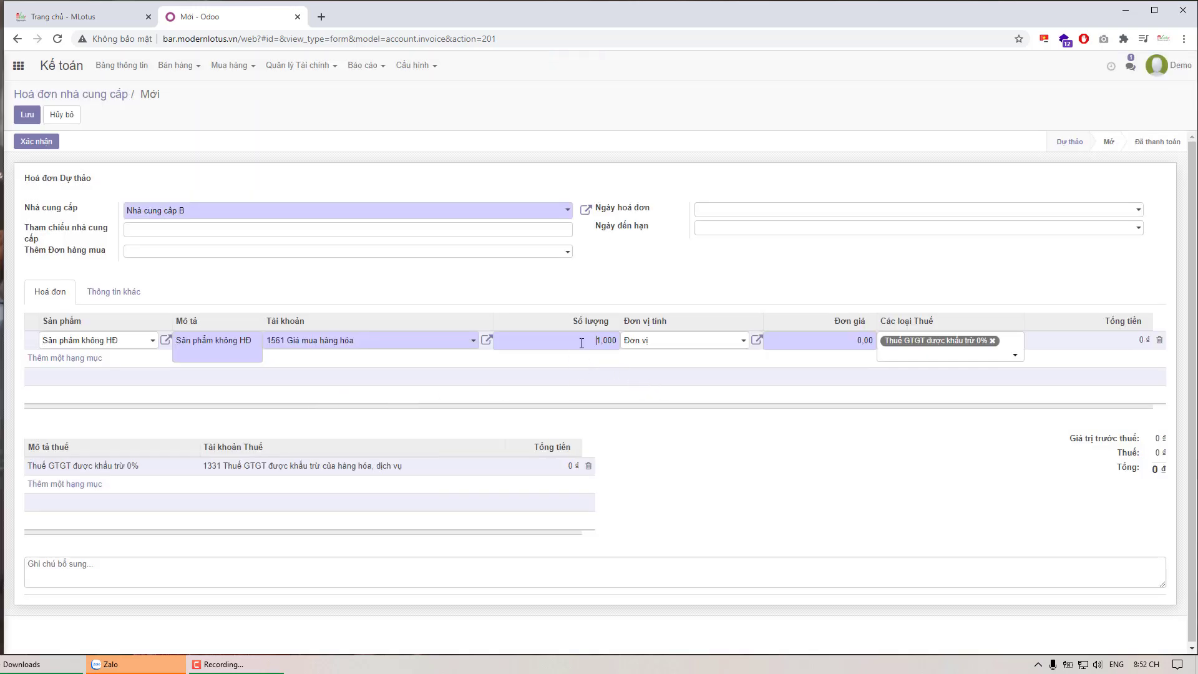
Step: Set the Sản phẩm không HĐ line's quantity to 2 and its unit price to 250.000
click(582, 343)
text(2)
click(866, 341)
text(250000)
click(838, 454)
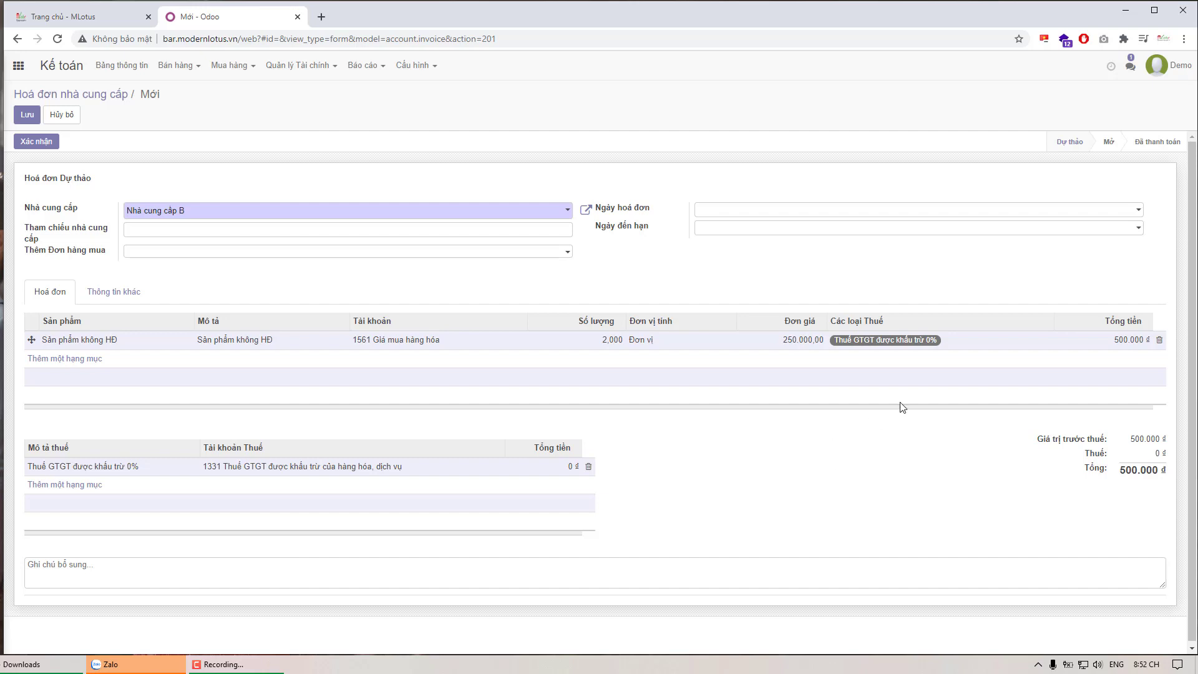
Step: Remove the Thuế GTGT được khấu trừ 0% tax from the Sản phẩm không HĐ line and save the bill
click(989, 347)
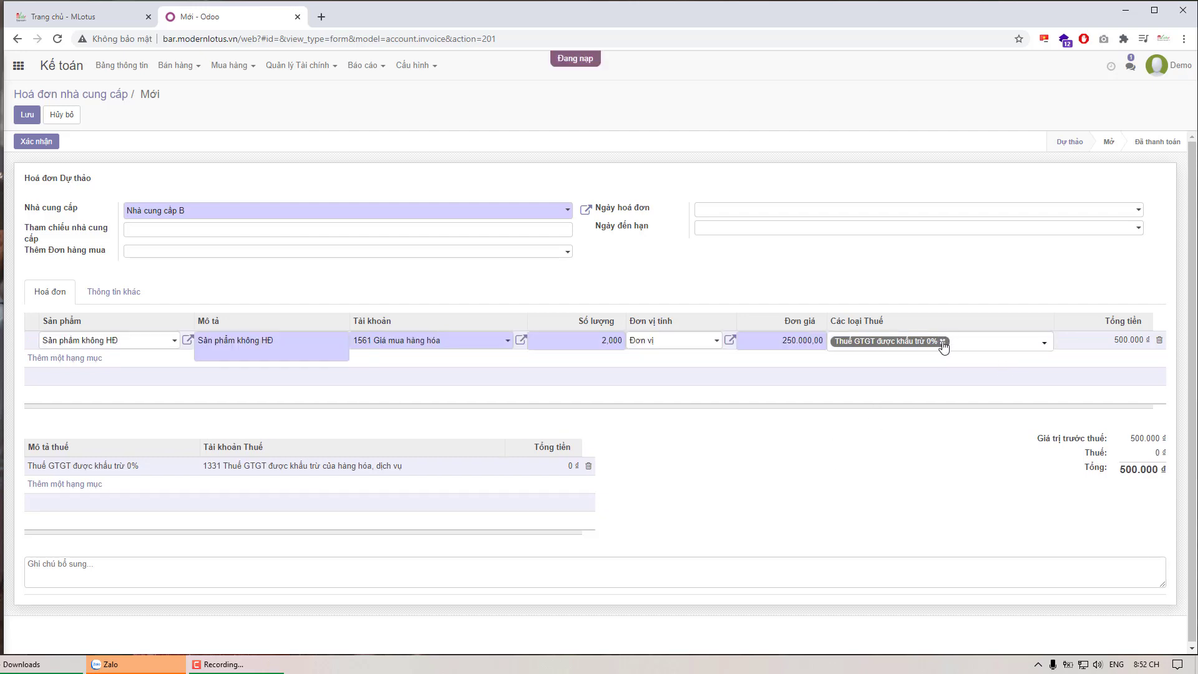
click(944, 342)
click(865, 537)
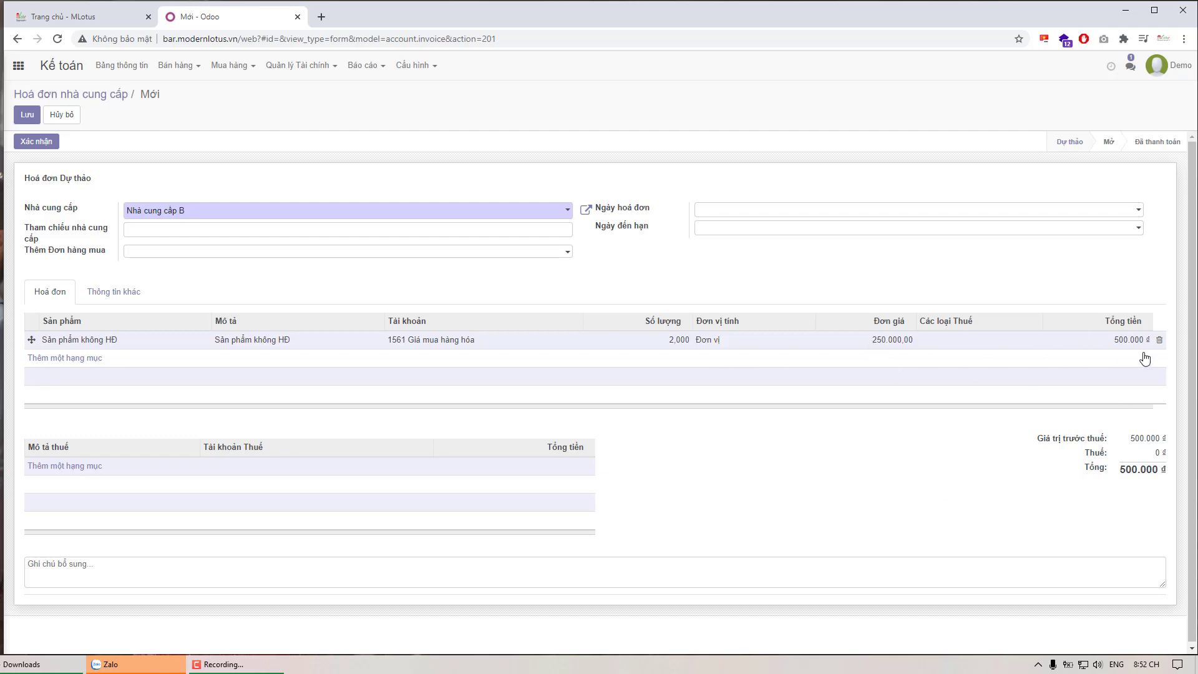
click(23, 114)
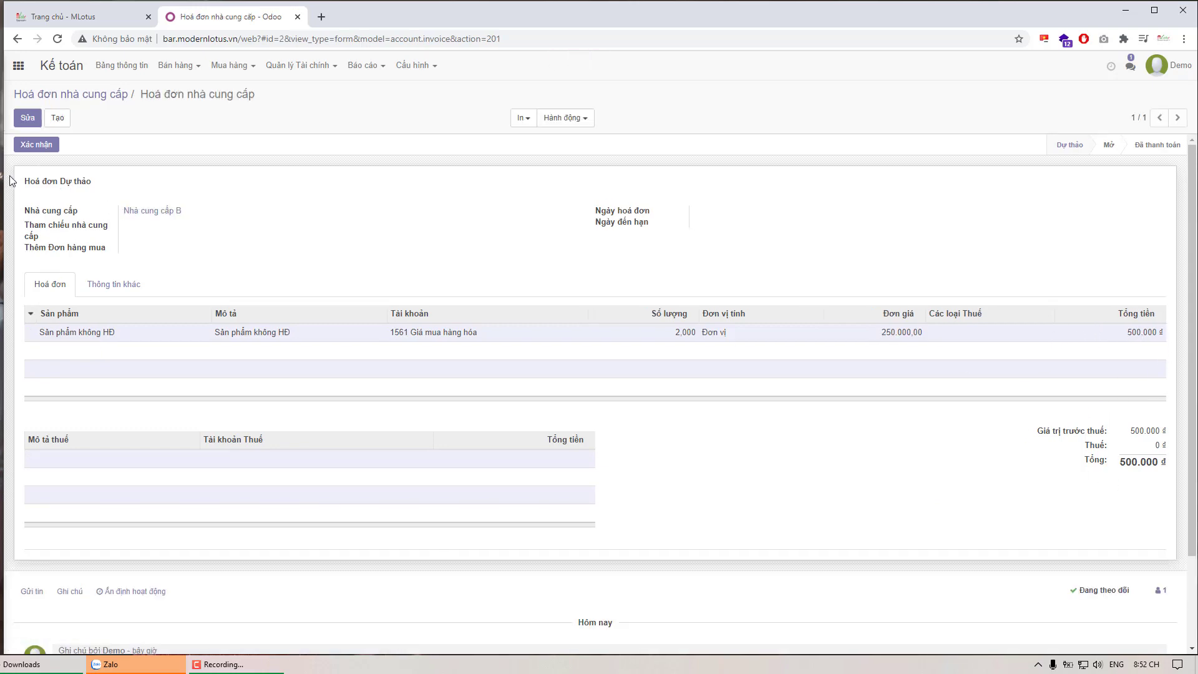
Step: Confirm the bill from Nhà cung cấp B and register its full payment through the Tiền mặt (VND) journal
click(25, 147)
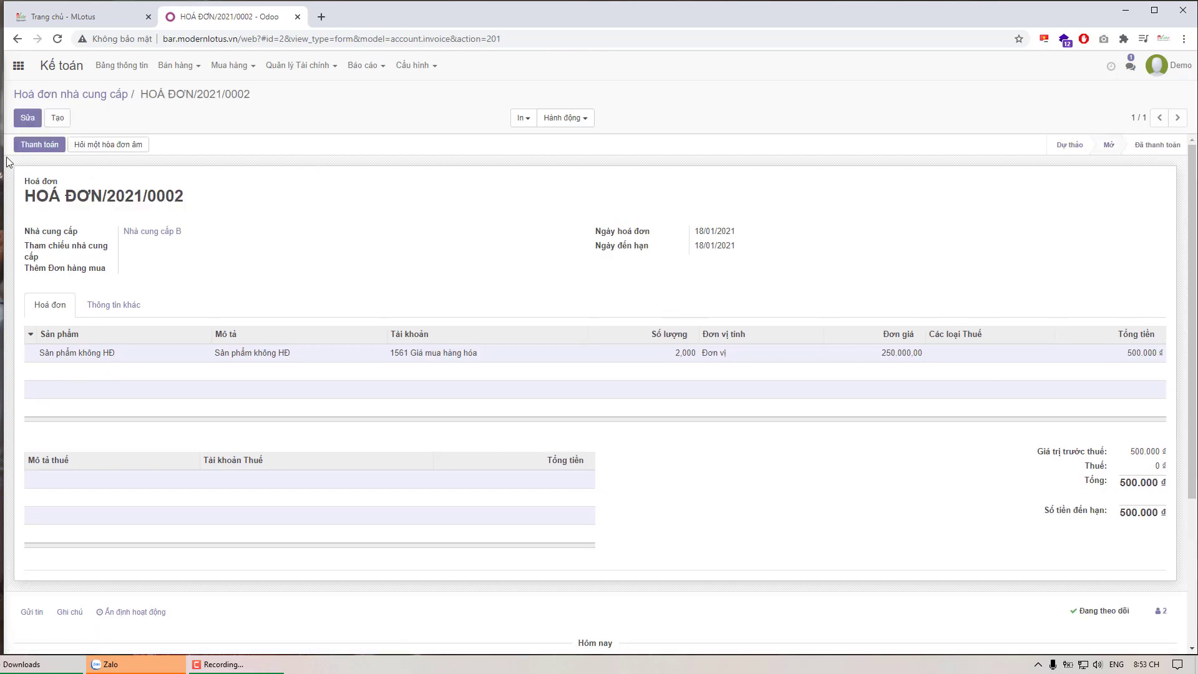
click(38, 145)
click(440, 151)
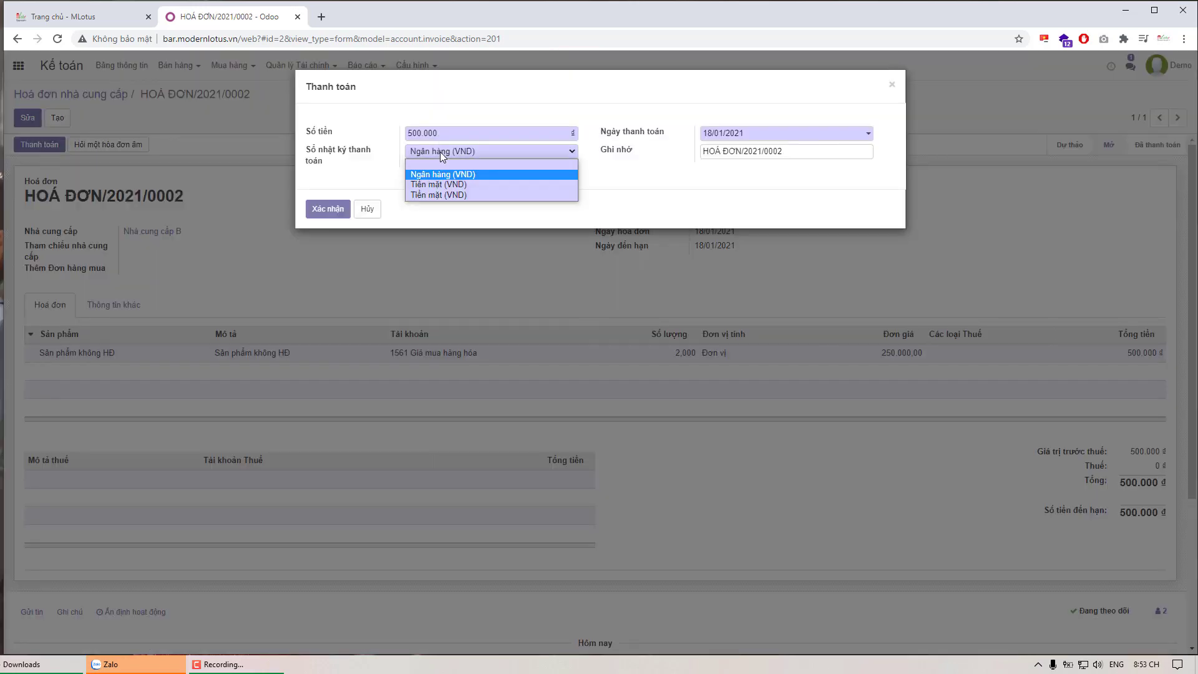
click(437, 179)
click(326, 208)
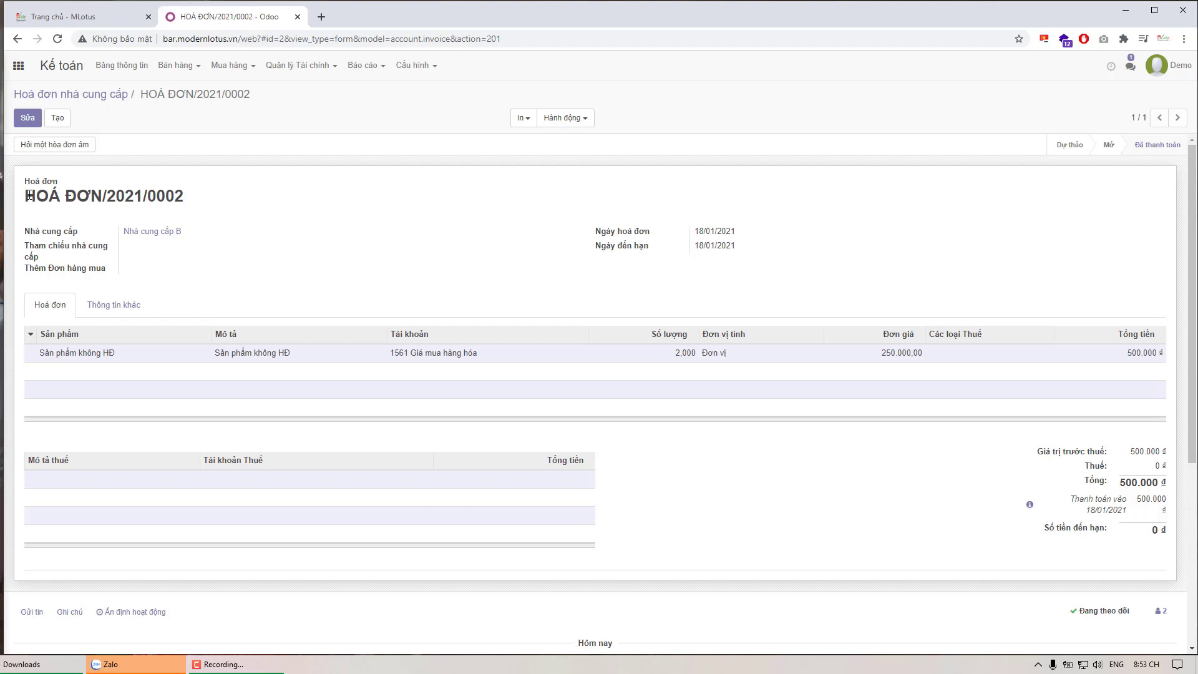
Step: Review the supplier bill list and the tax details of the bill from Nhà cung cấp A, and return to the list
click(230, 66)
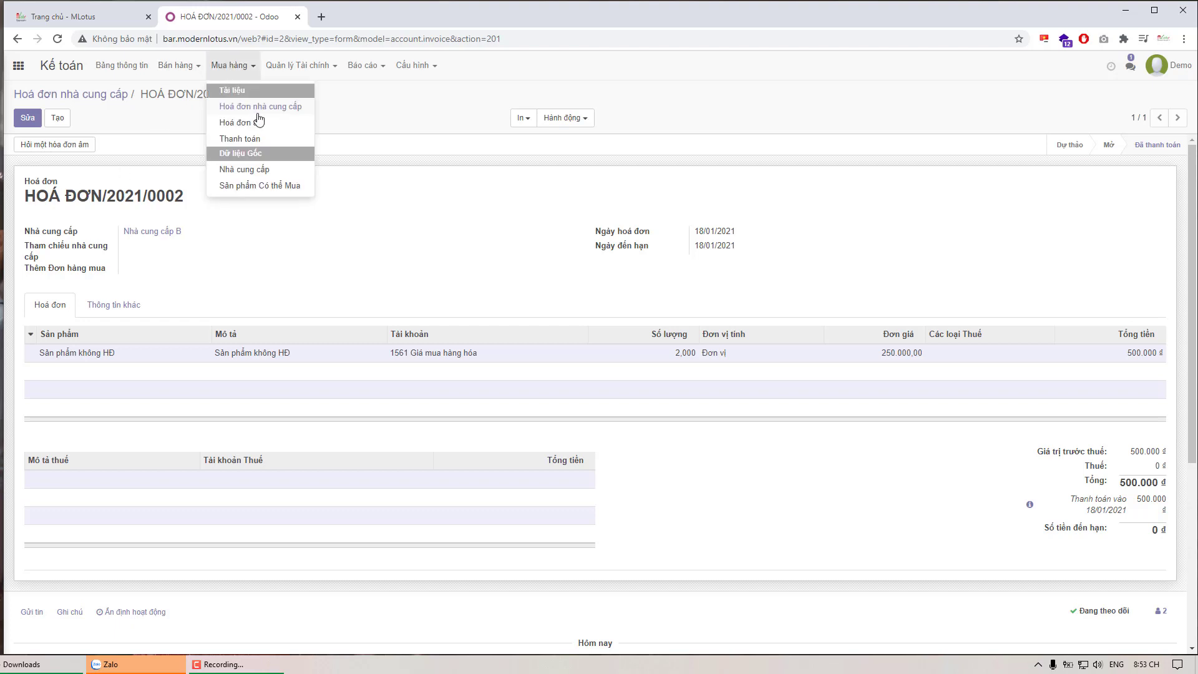
click(244, 109)
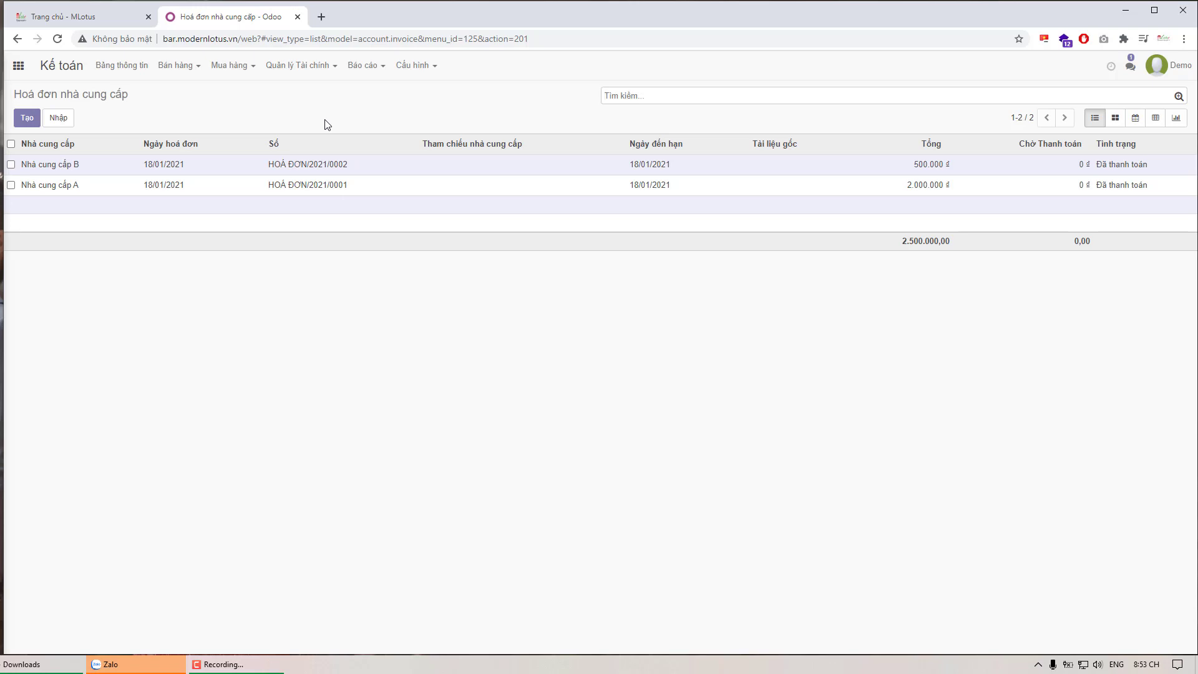
click(319, 187)
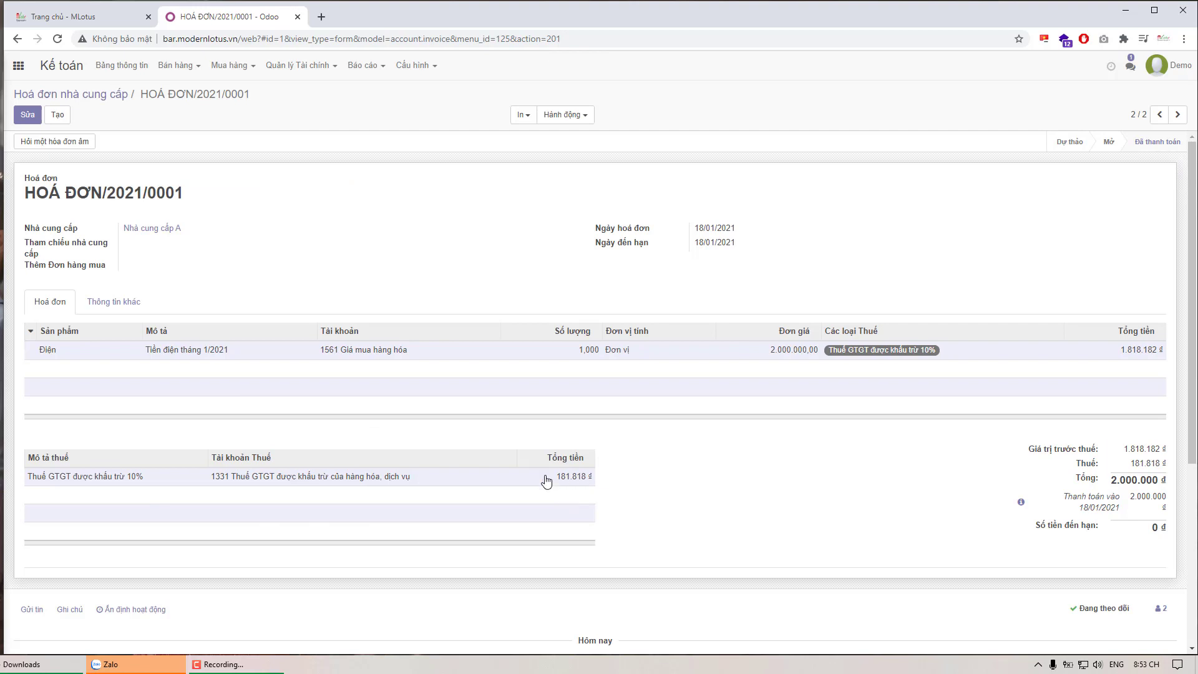
click(98, 98)
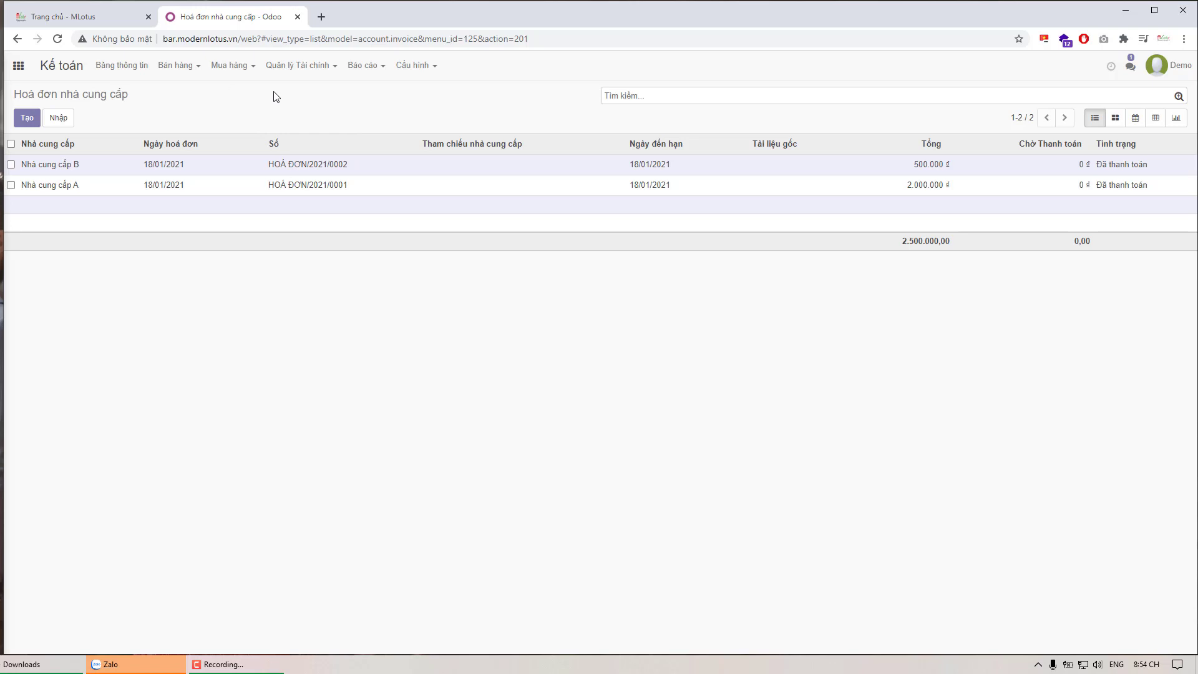
Step: View the Lãi và lỗ report and open the Sổ cái audit report
click(367, 77)
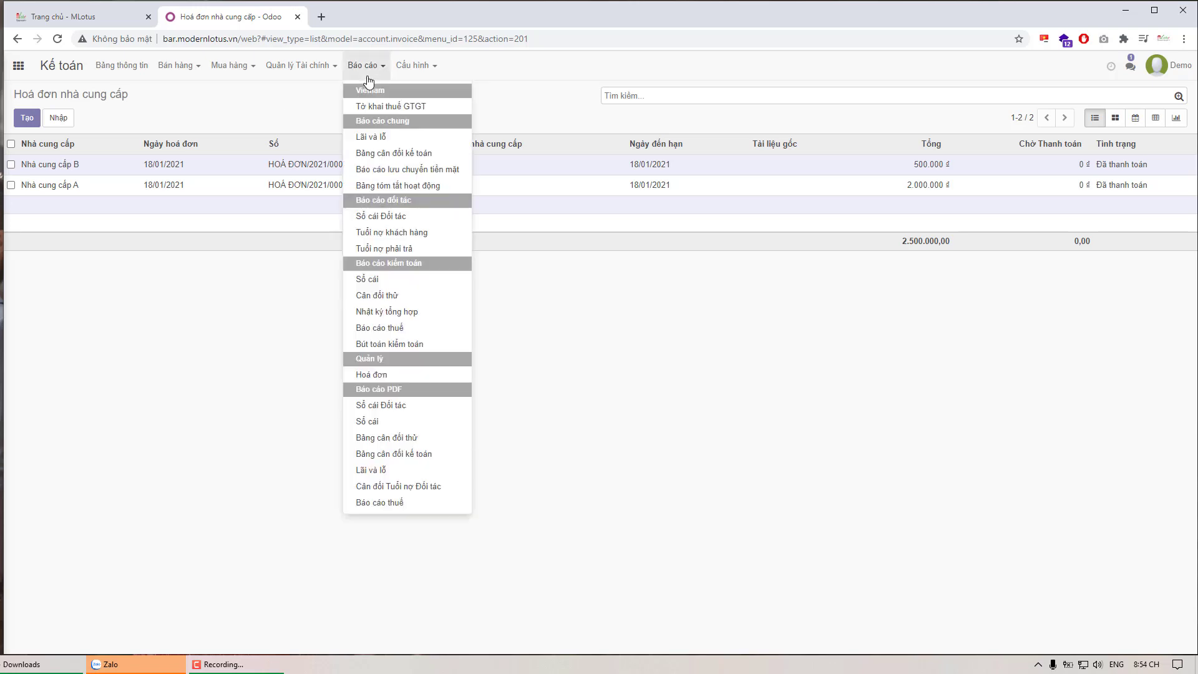
click(411, 143)
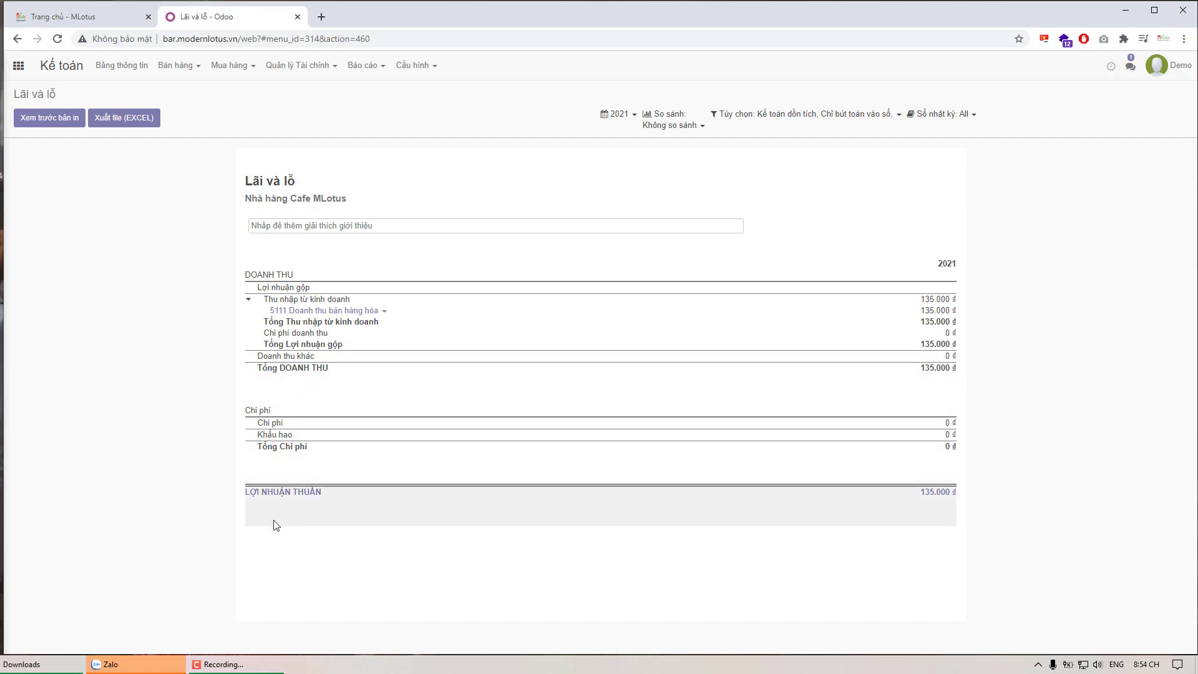
click(373, 75)
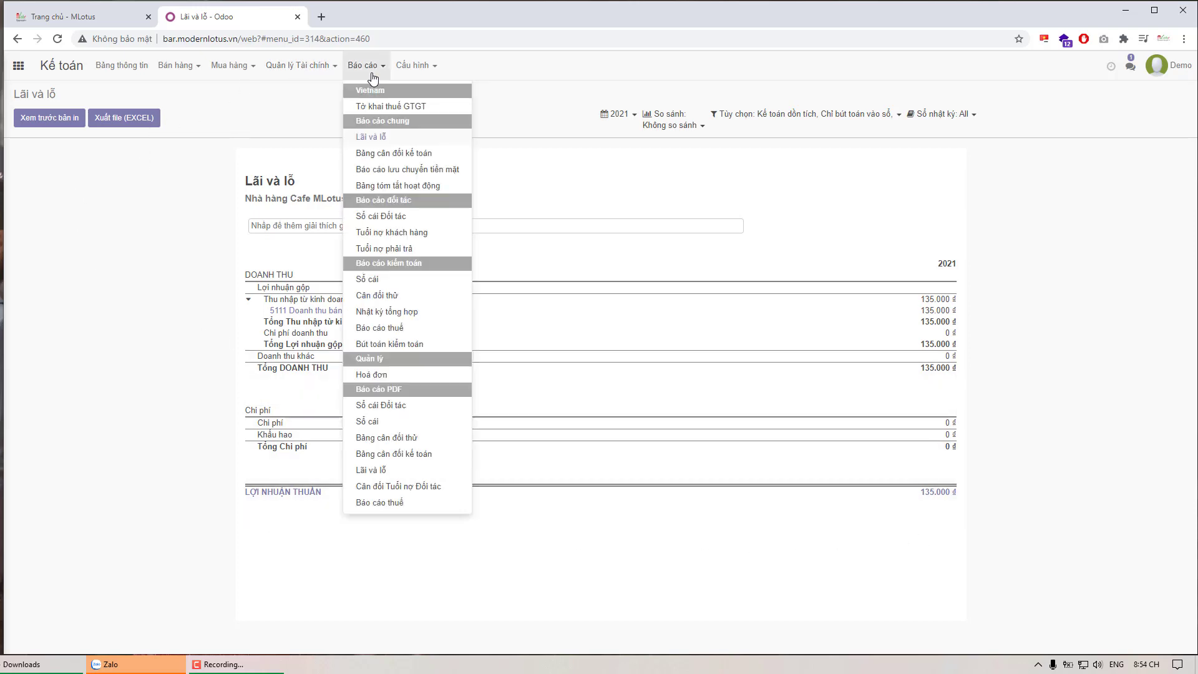
click(392, 280)
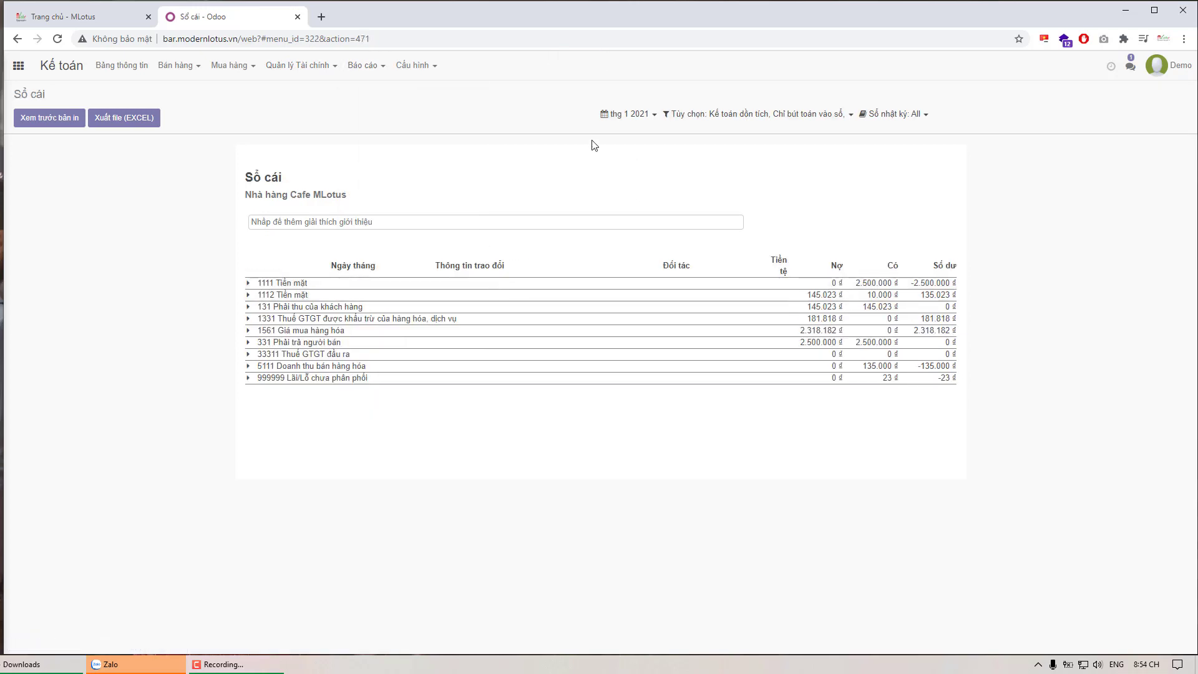
Step: Examine the entries of the 1111 and 1112 Tiền mặt accounts in the ledger and collapse both accounts again
click(284, 284)
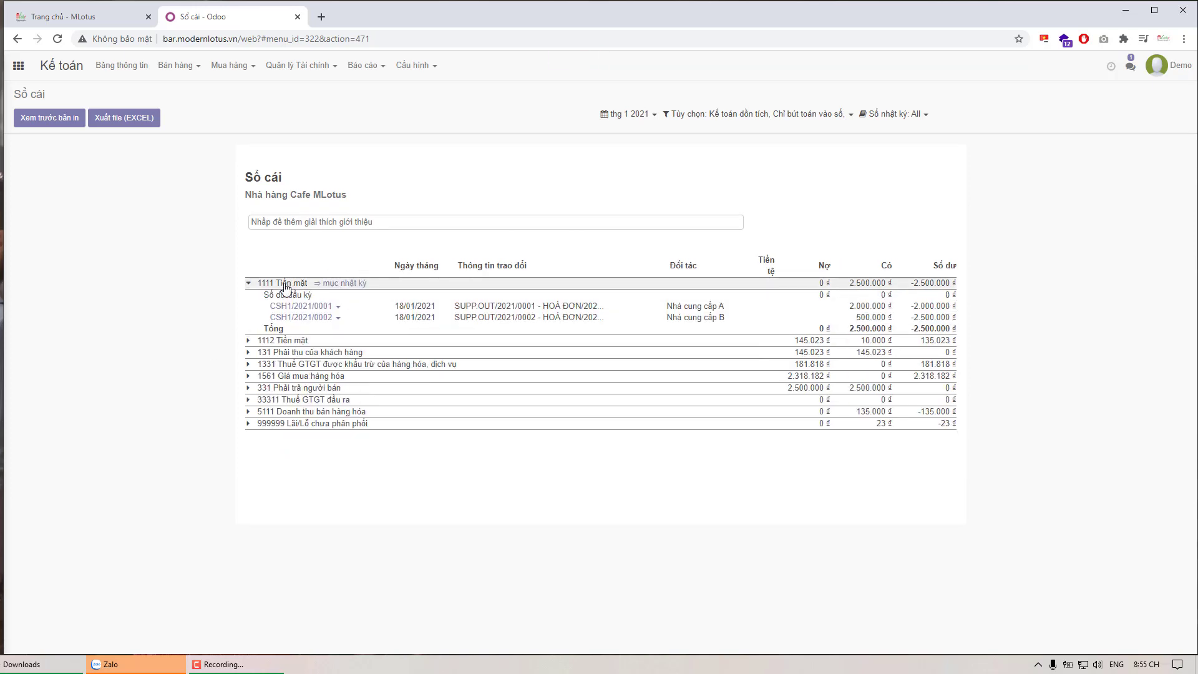
click(287, 341)
click(298, 284)
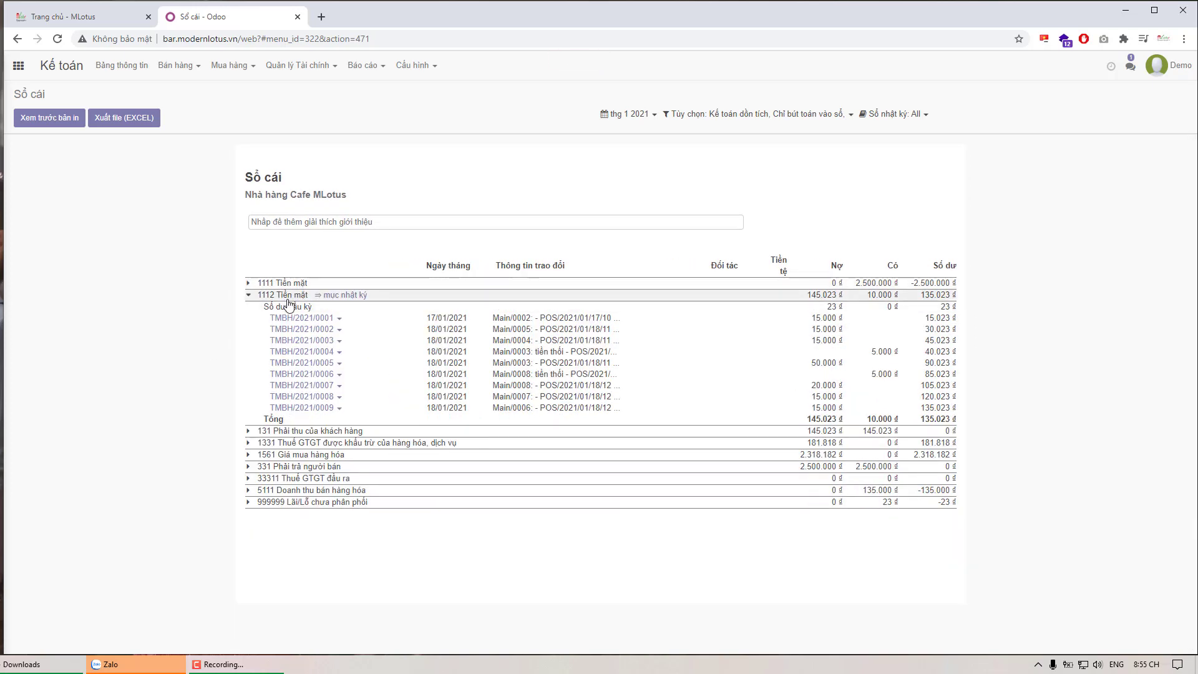
click(288, 296)
drag(705, 402, 131, 247)
click(132, 247)
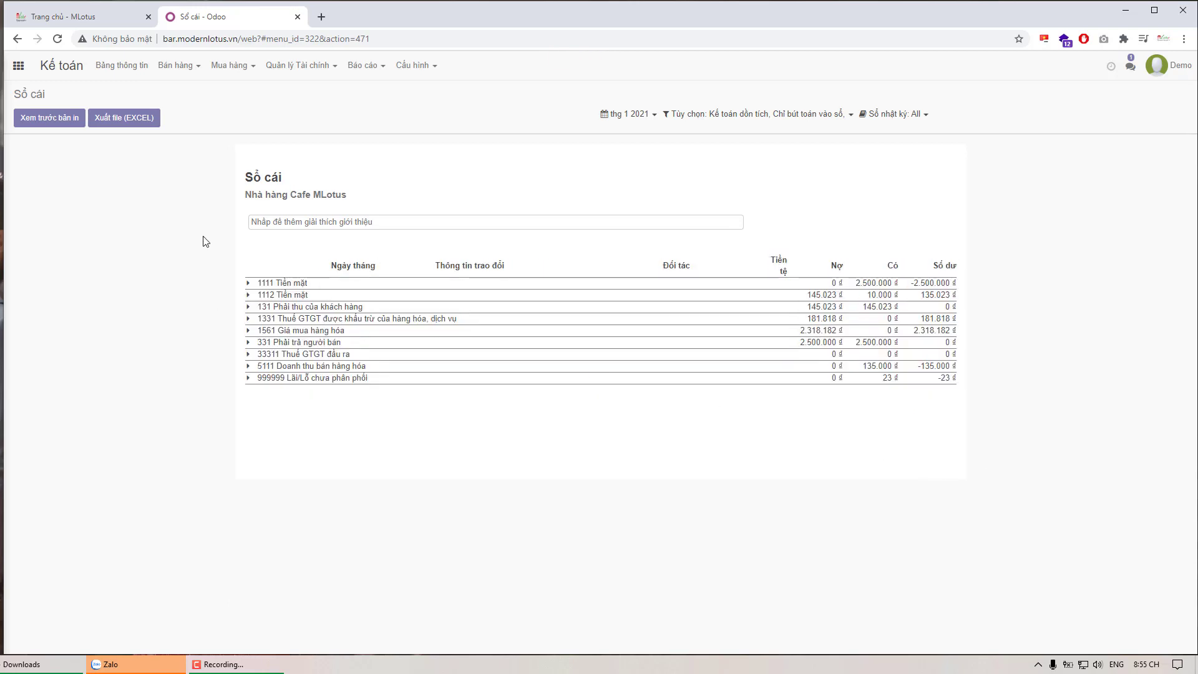
drag(206, 242, 914, 409)
click(543, 404)
Step: View the Tờ khai thuế GTGT tax declaration and reopen the Lãi và lỗ report
click(366, 65)
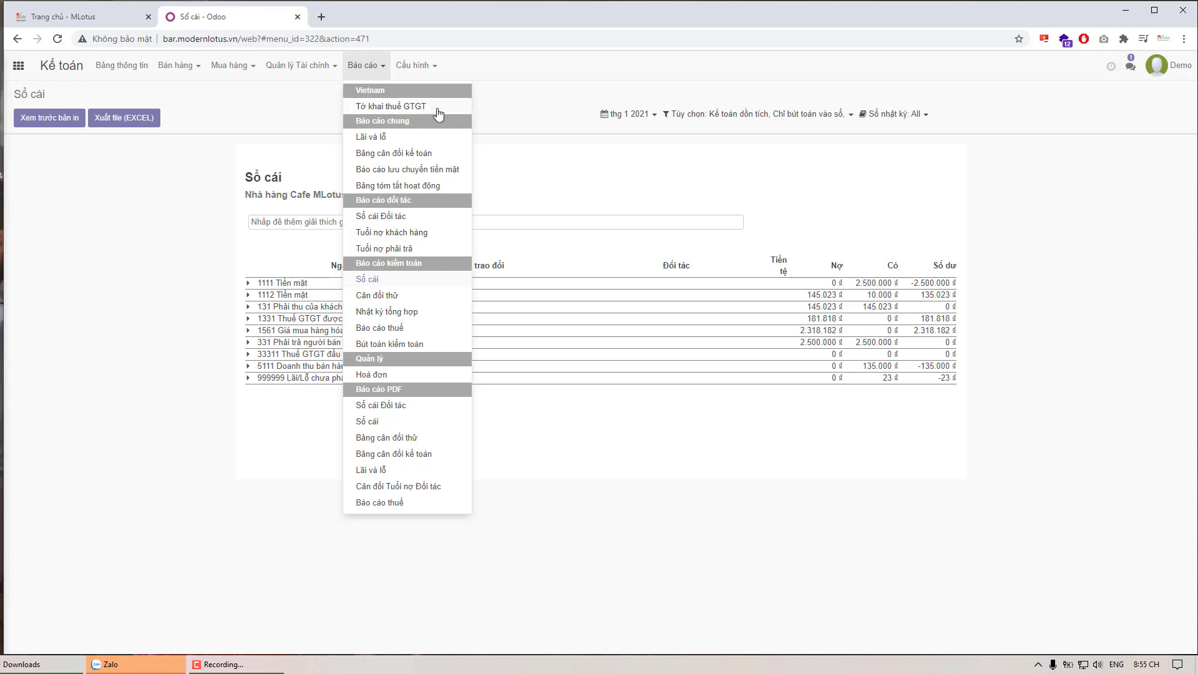
click(439, 109)
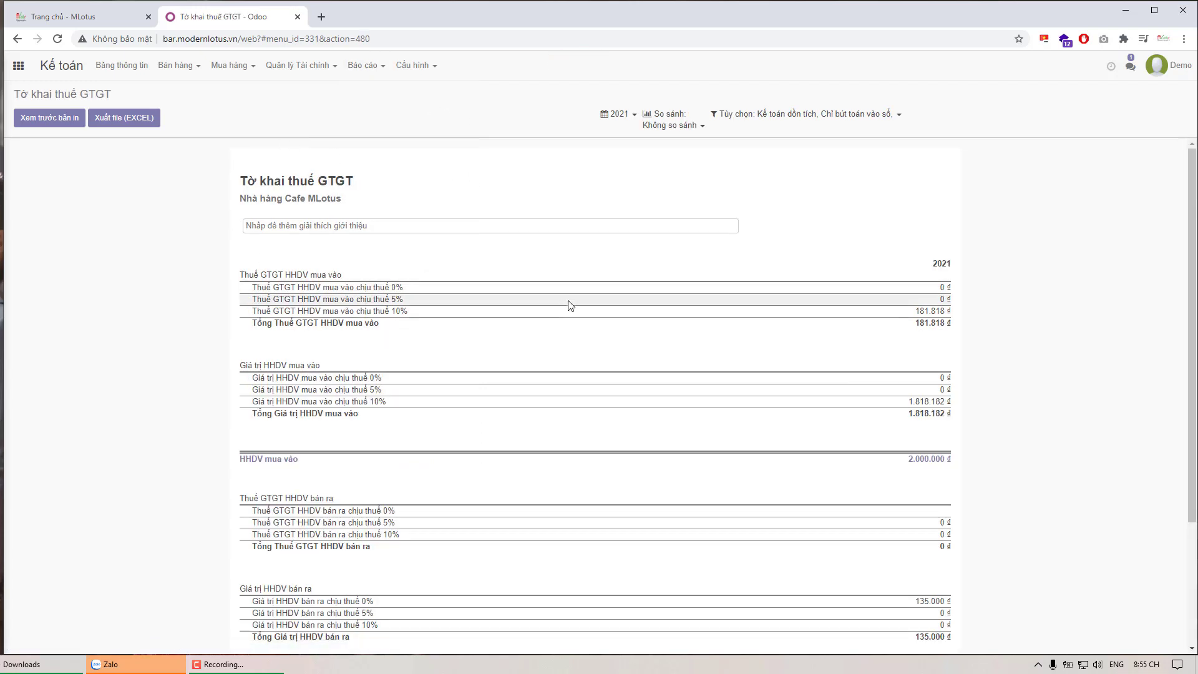
click(362, 67)
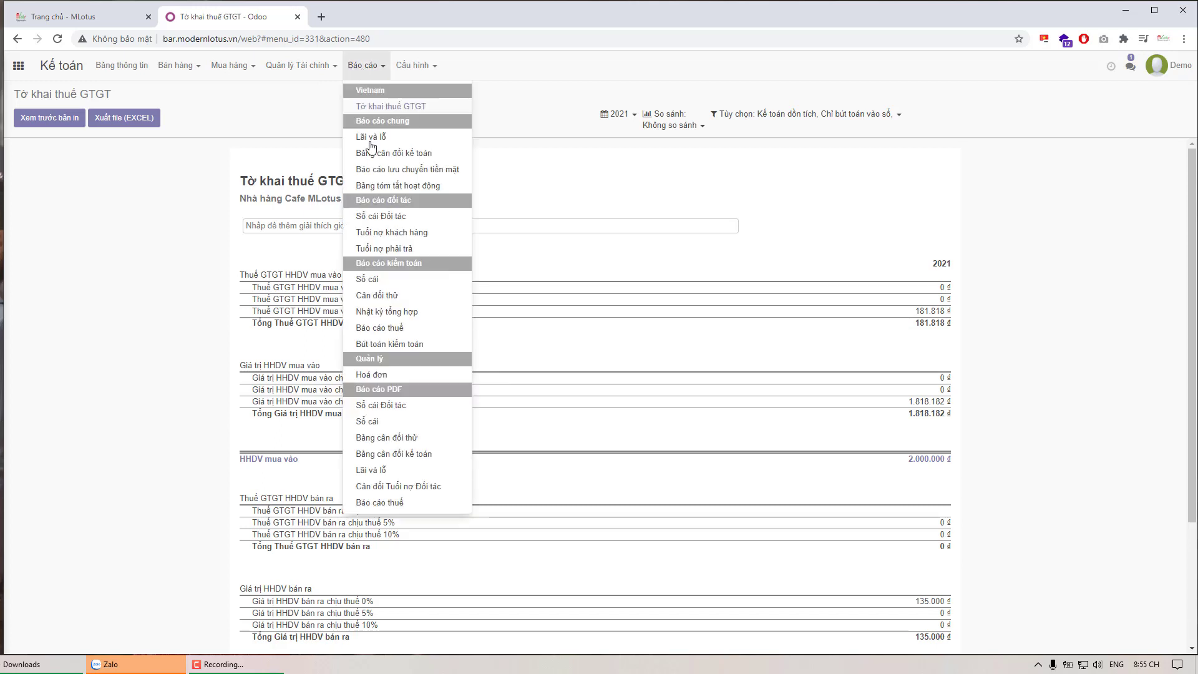
click(398, 143)
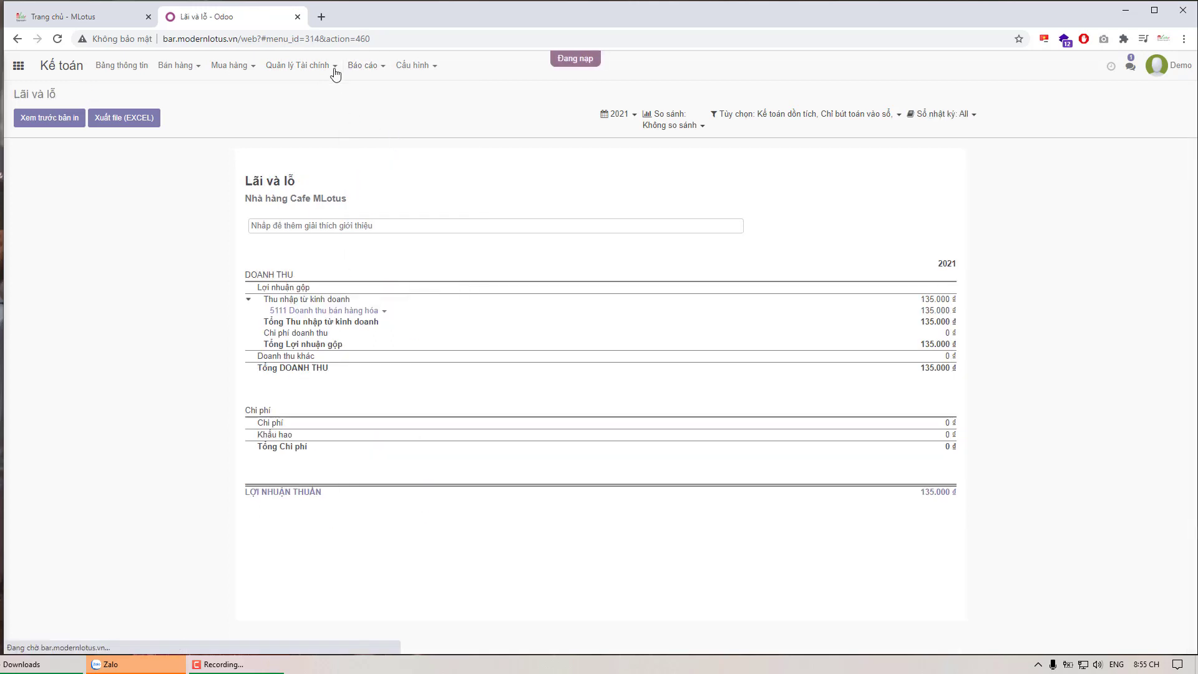
Step: View the Tuổi nợ khách hàng and Tuổi nợ phải trả partner aging reports
click(324, 66)
mouse_move(365, 65)
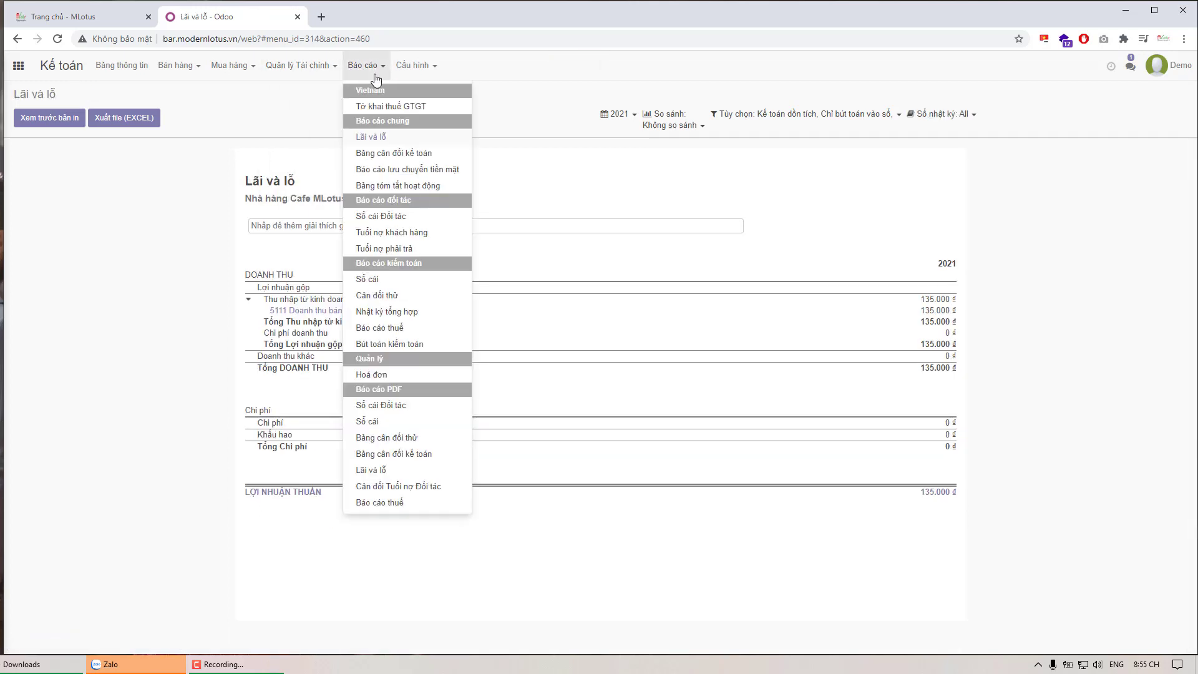
click(414, 236)
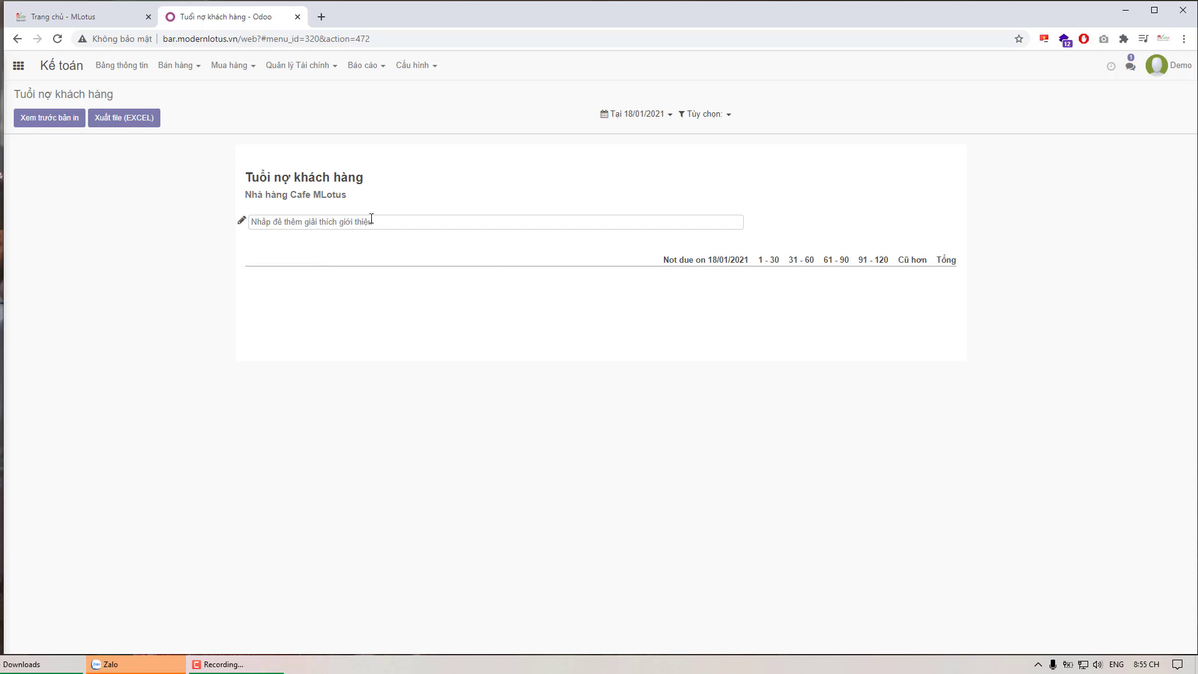
click(365, 66)
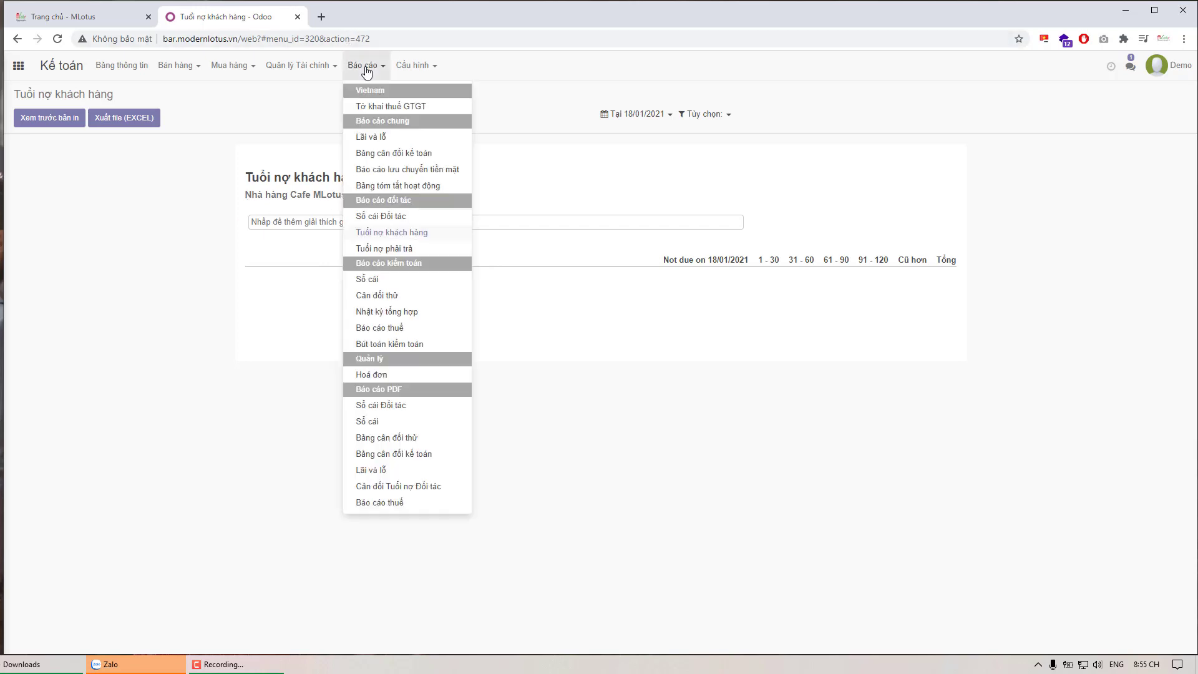
click(384, 249)
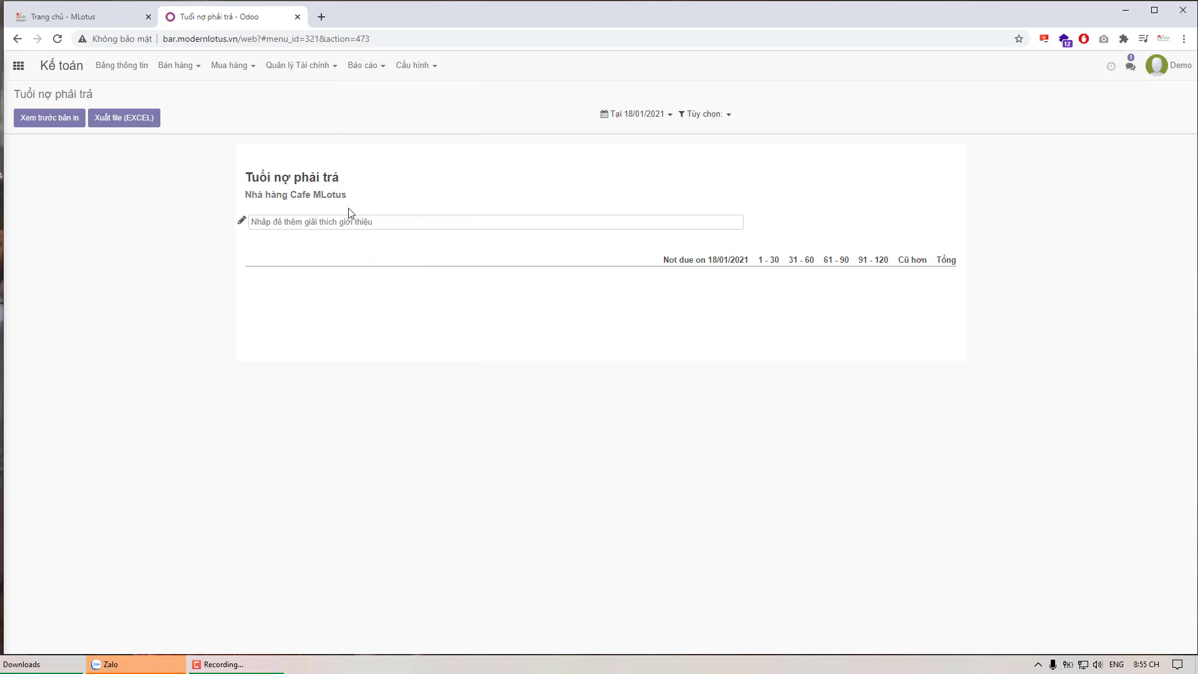
click(372, 71)
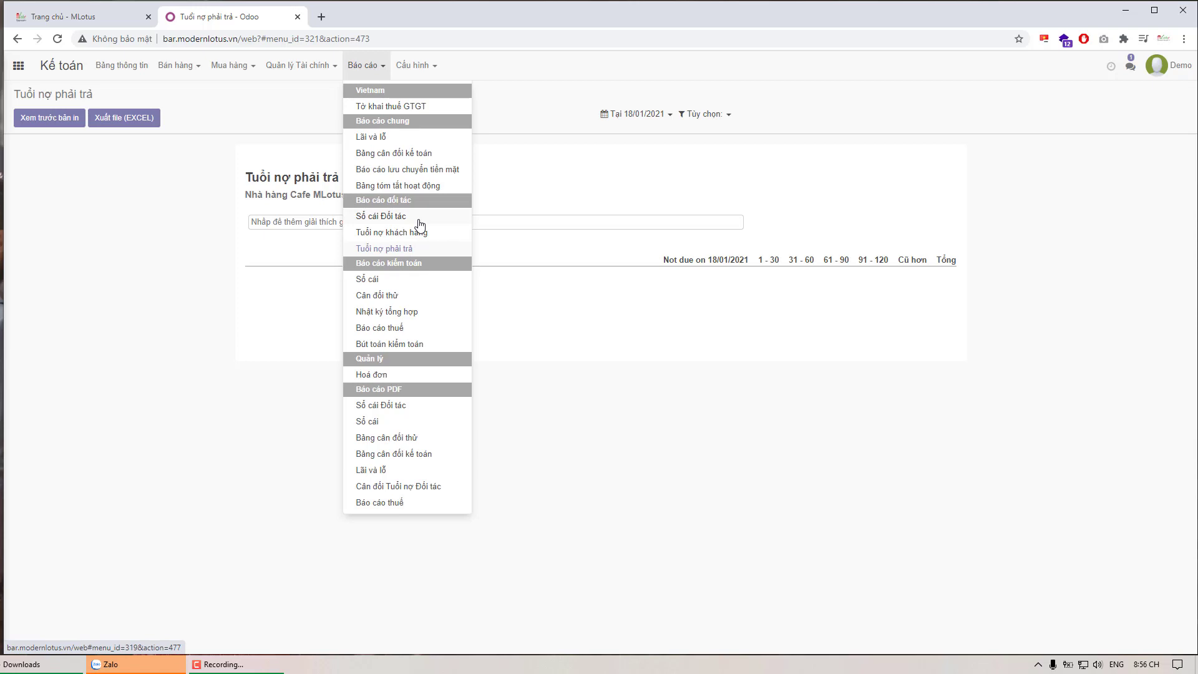
click(149, 431)
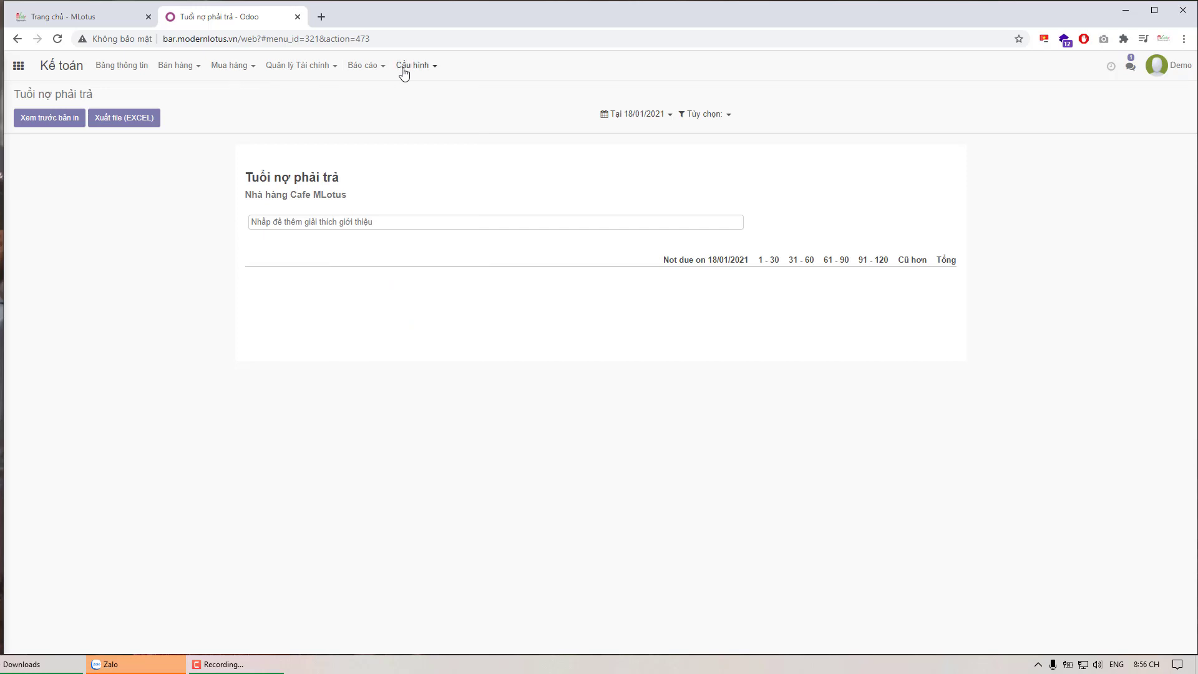
click(382, 73)
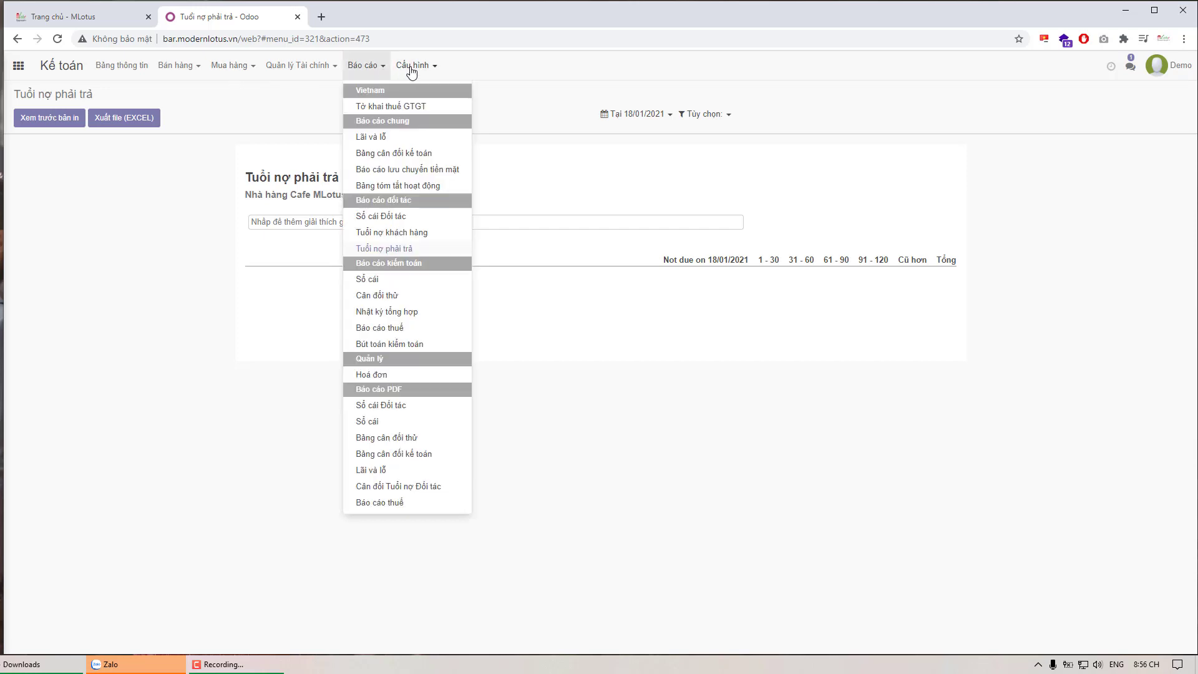
click(412, 71)
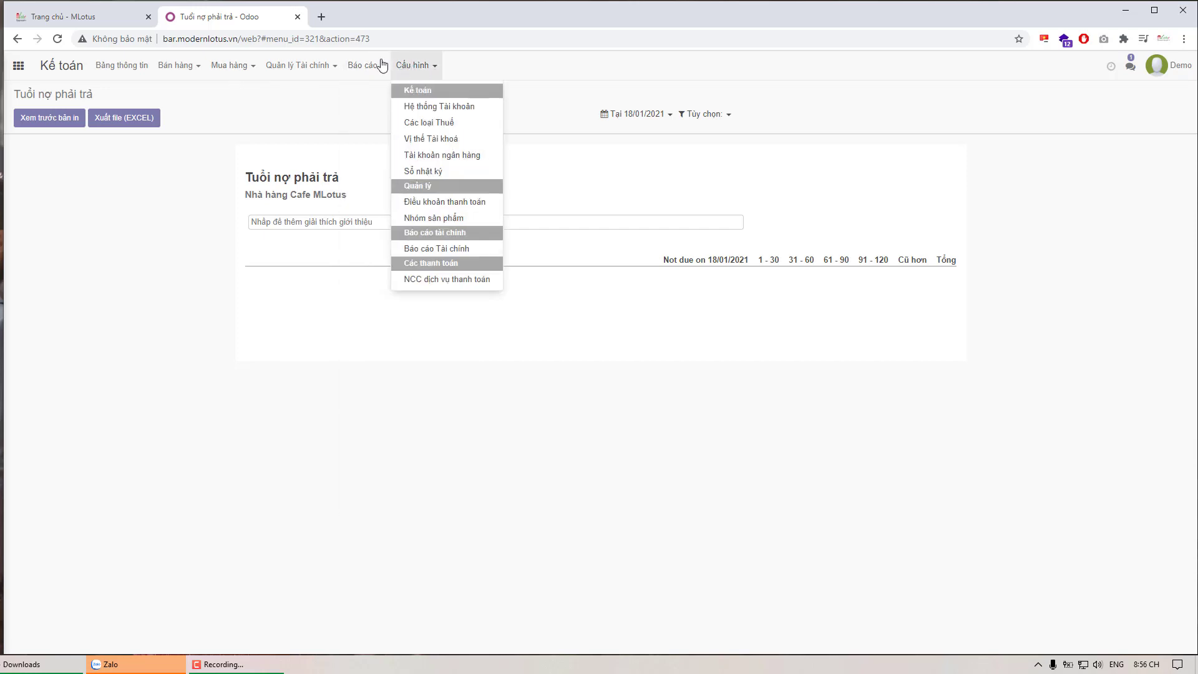
click(315, 71)
click(365, 68)
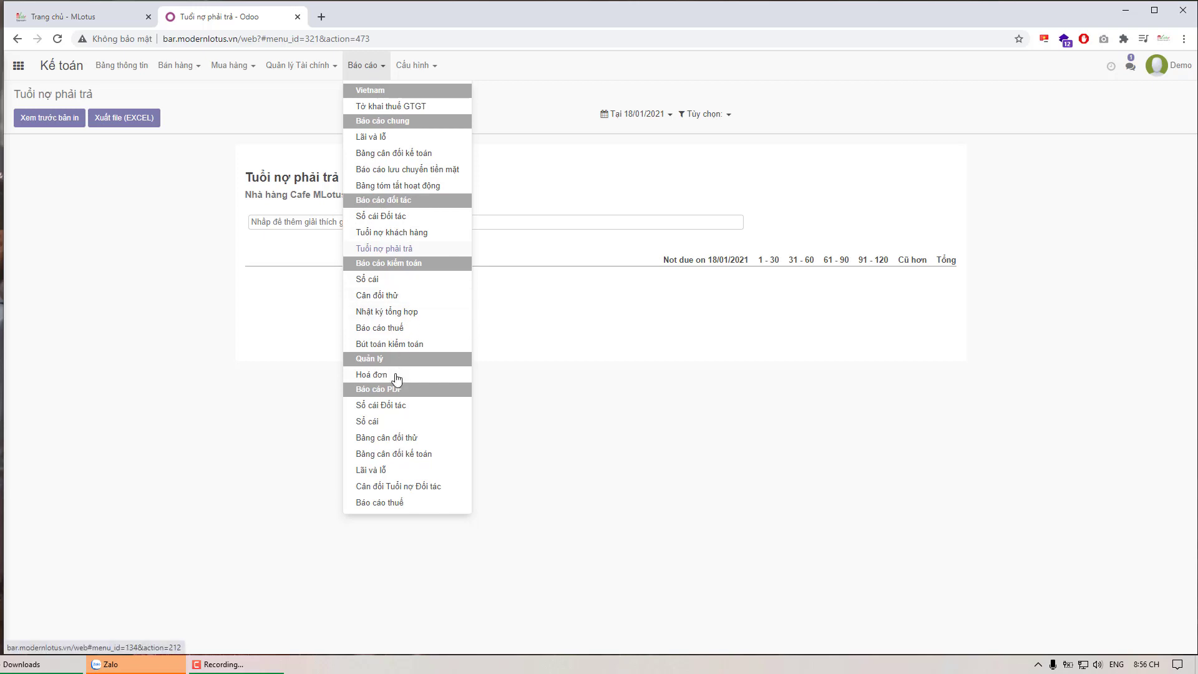
click(302, 68)
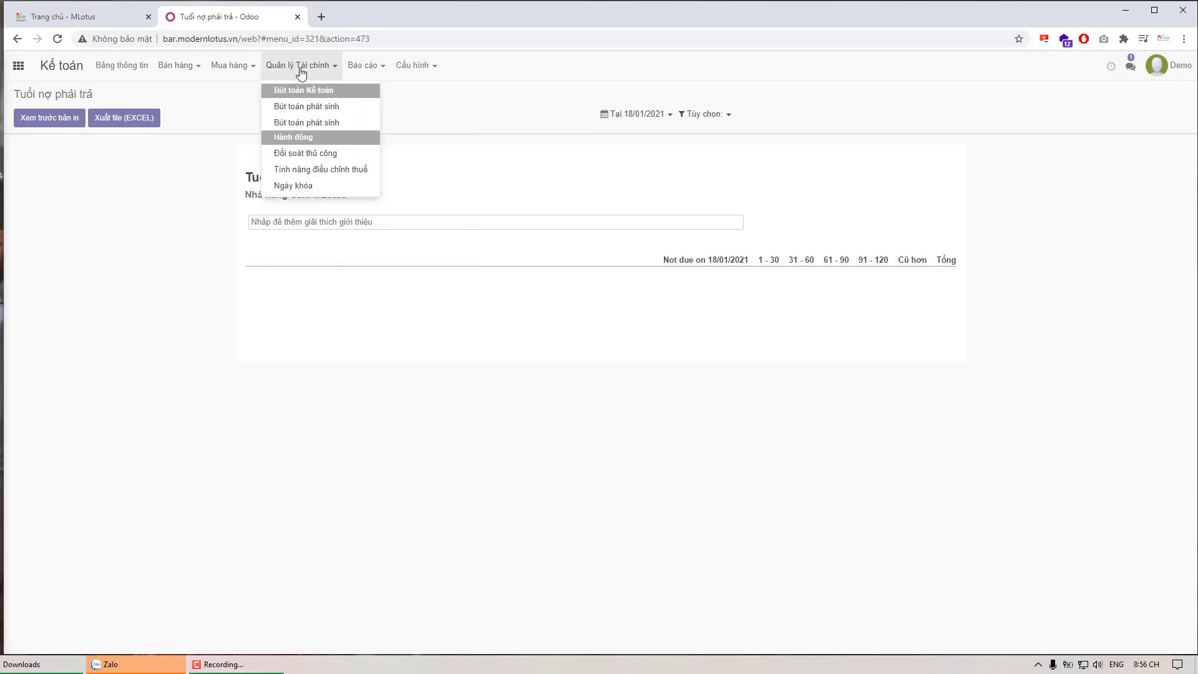
click(423, 73)
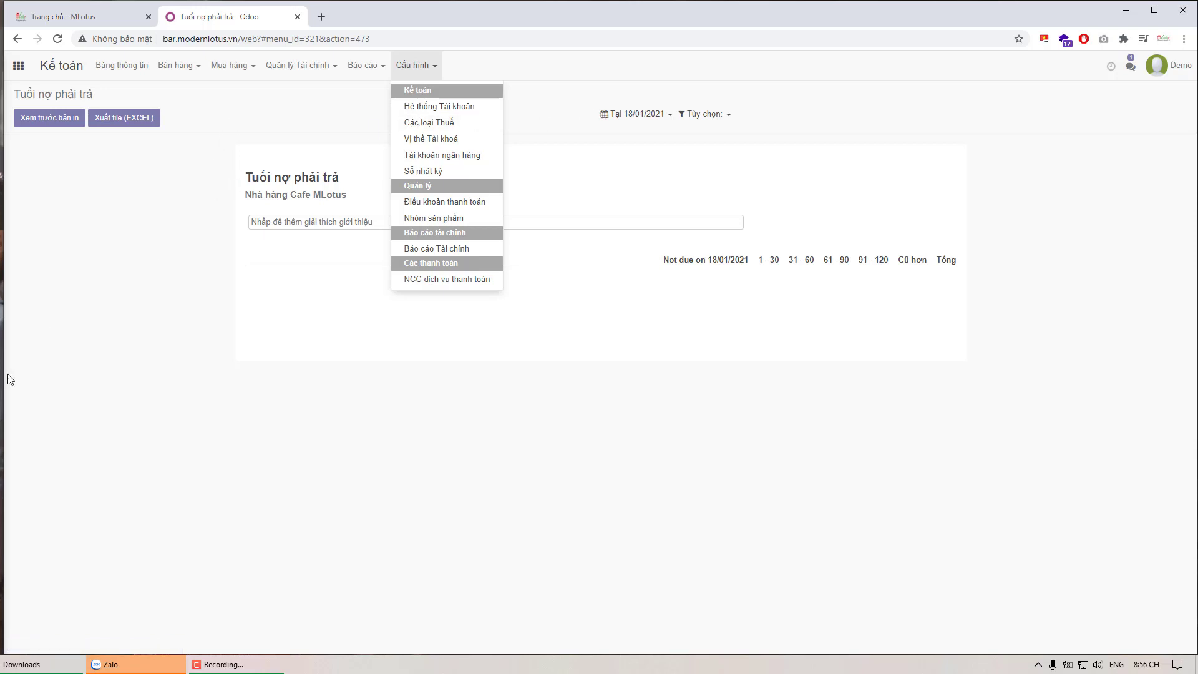
Step: Open the overview of installed apps
click(18, 66)
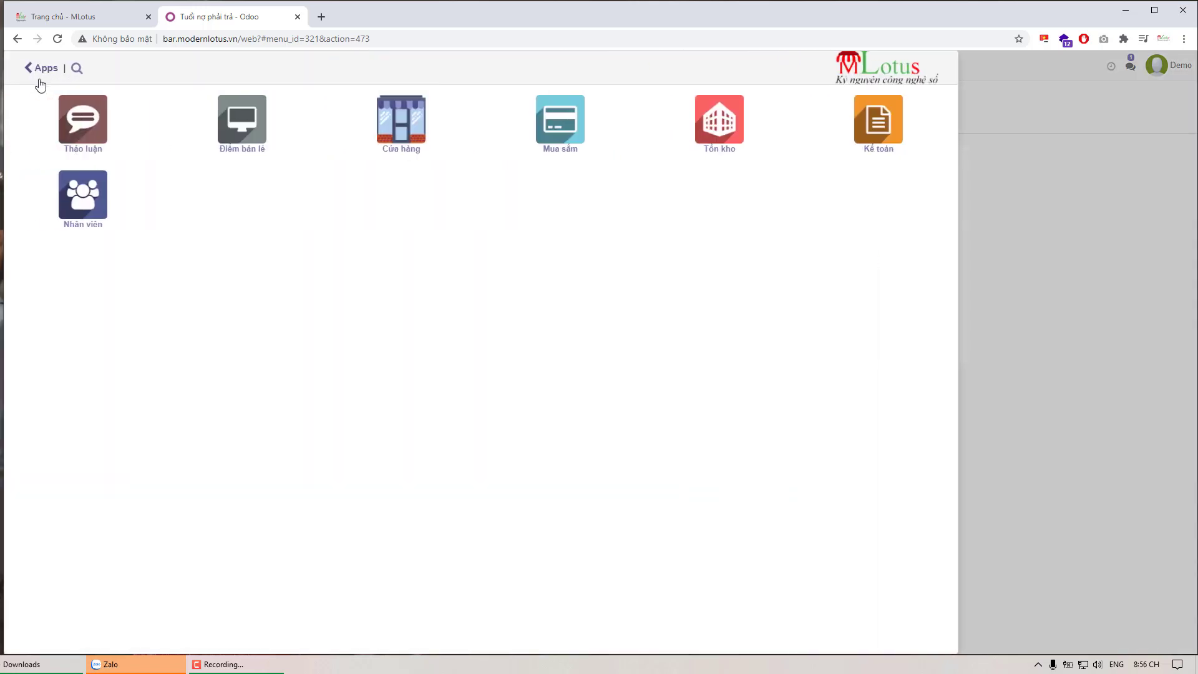